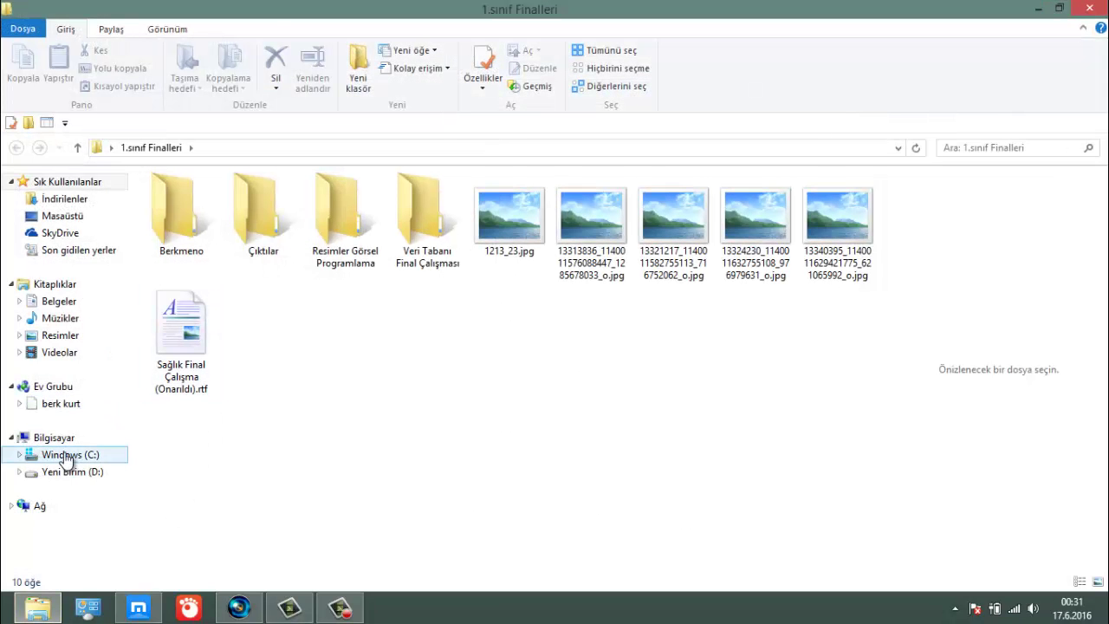
Open the yarı insan folder inside Video Çıktıları on drive D and add yarı insan.mp4 to the Vegas Pro timeline
click(70, 456)
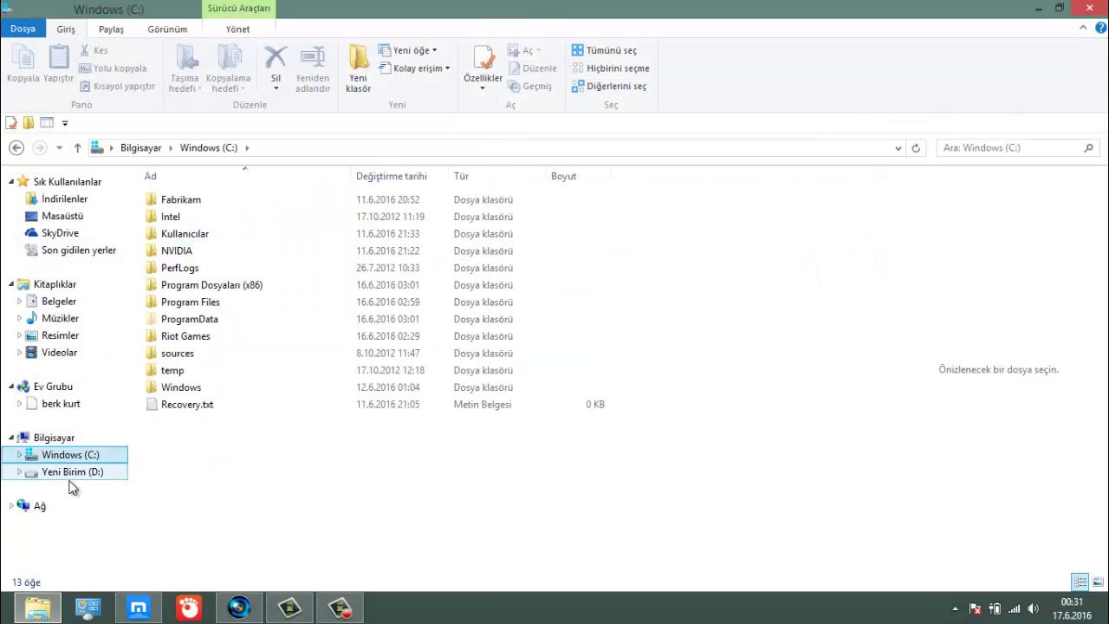
click(73, 473)
click(180, 305)
double_click(179, 307)
double_click(198, 255)
key(alt+Tab)
drag(198, 252, 569, 473)
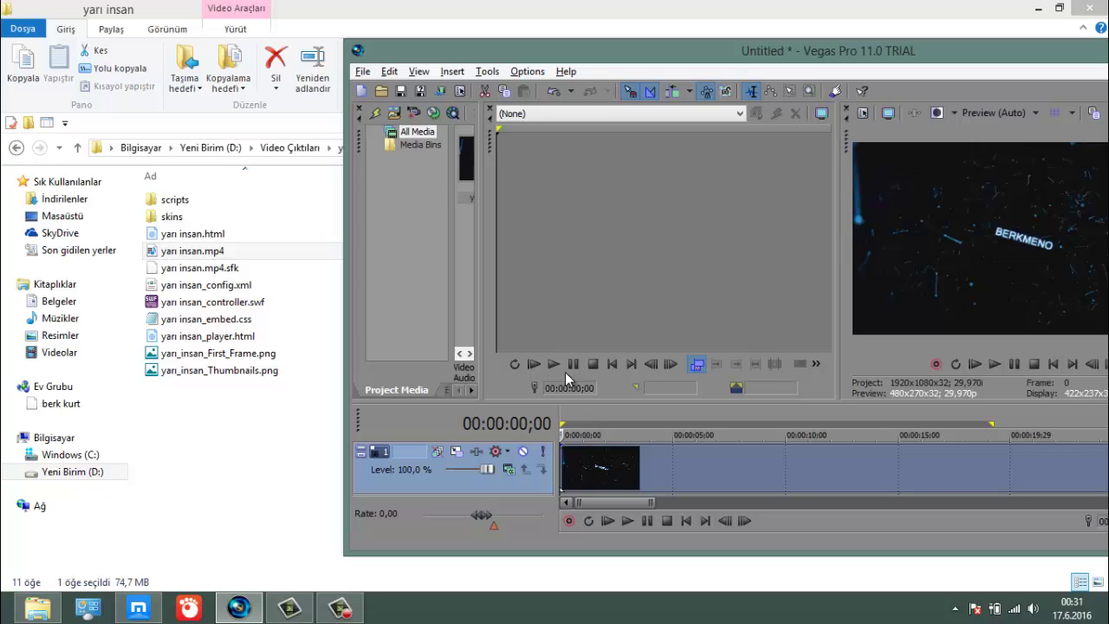
Widen the Vegas Pro window so the project media list has room beside the folder window
click(551, 300)
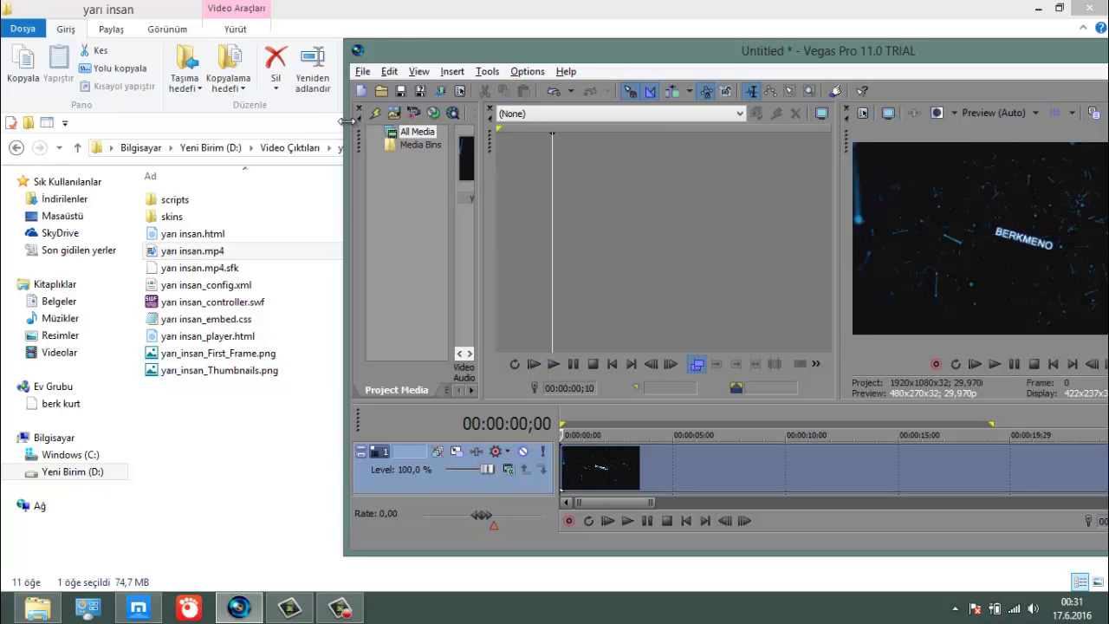
drag(346, 121, 116, 164)
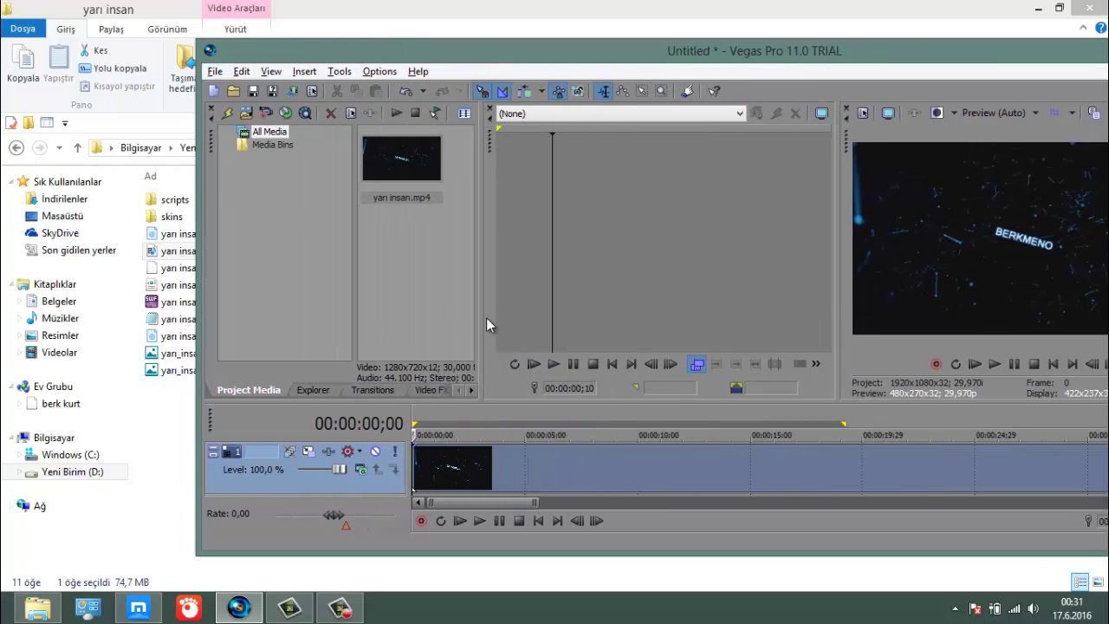
key(alt+Tab)
key(alt+Tab)
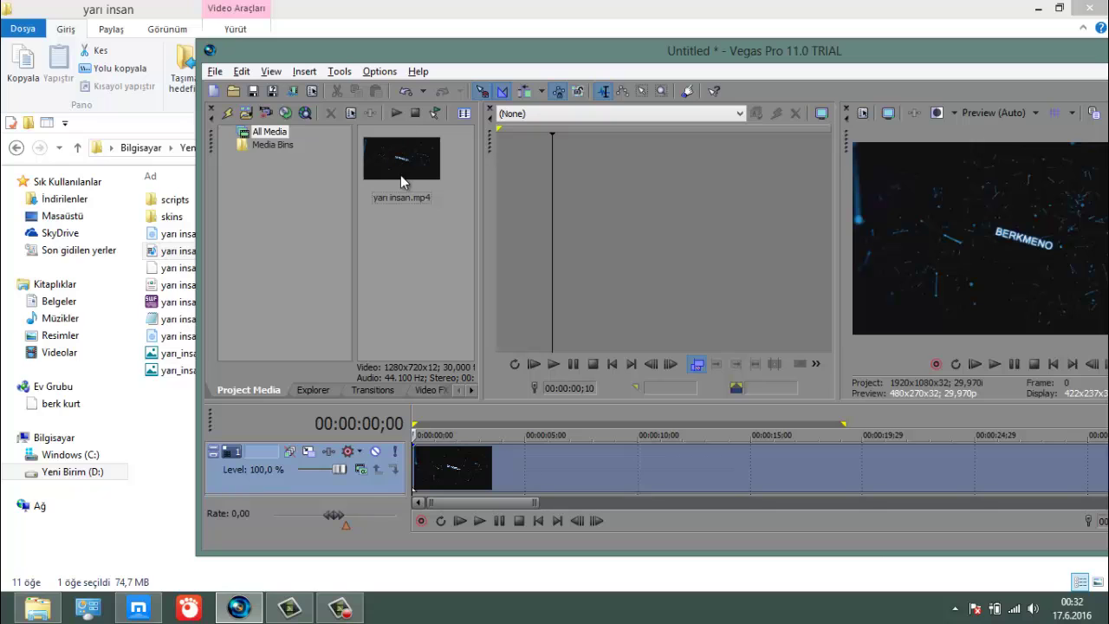
Add yarı_insan_First_Frame.png from the folder to the project media and maximize the Vegas Pro window
click(435, 255)
key(alt+Tab)
key(alt+Tab)
key(alt+Tab)
key(alt+Tab)
key(alt+Tab)
drag(219, 353, 435, 239)
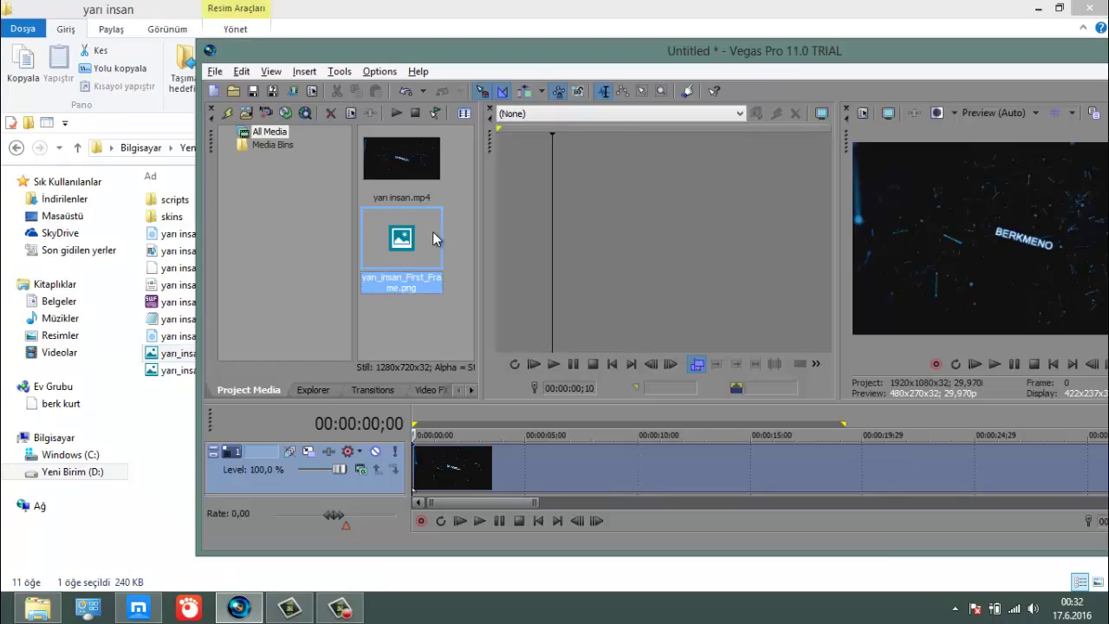
click(385, 296)
double_click(504, 51)
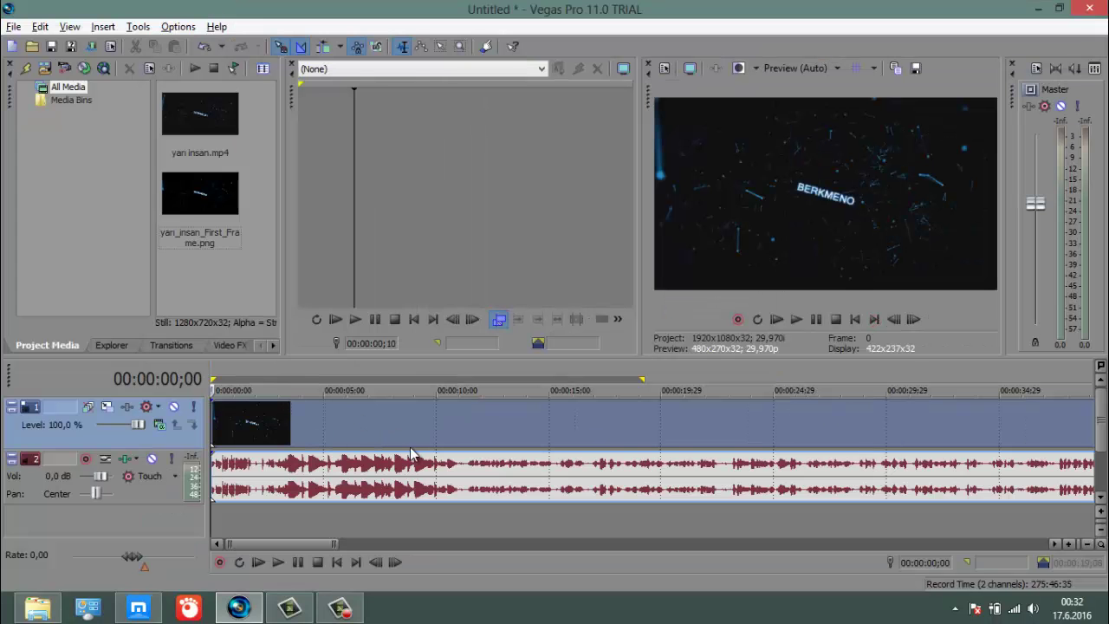
Preview the opening of the clip by playing briefly from 00:00:04;09
scroll(322, 506, down, 5)
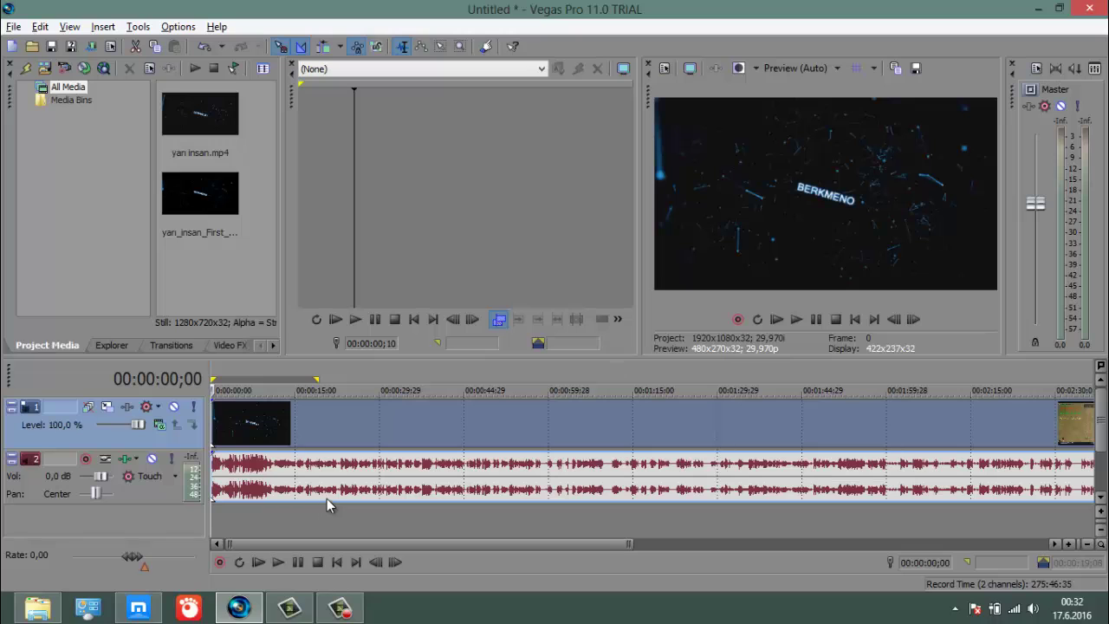
scroll(328, 494, up, 6)
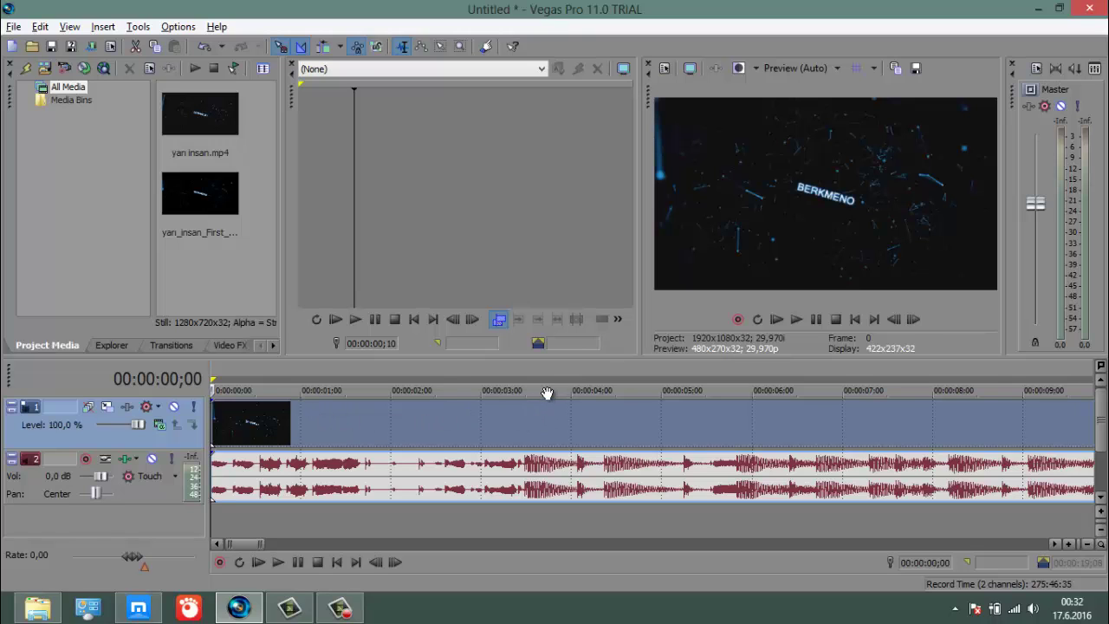
click(598, 435)
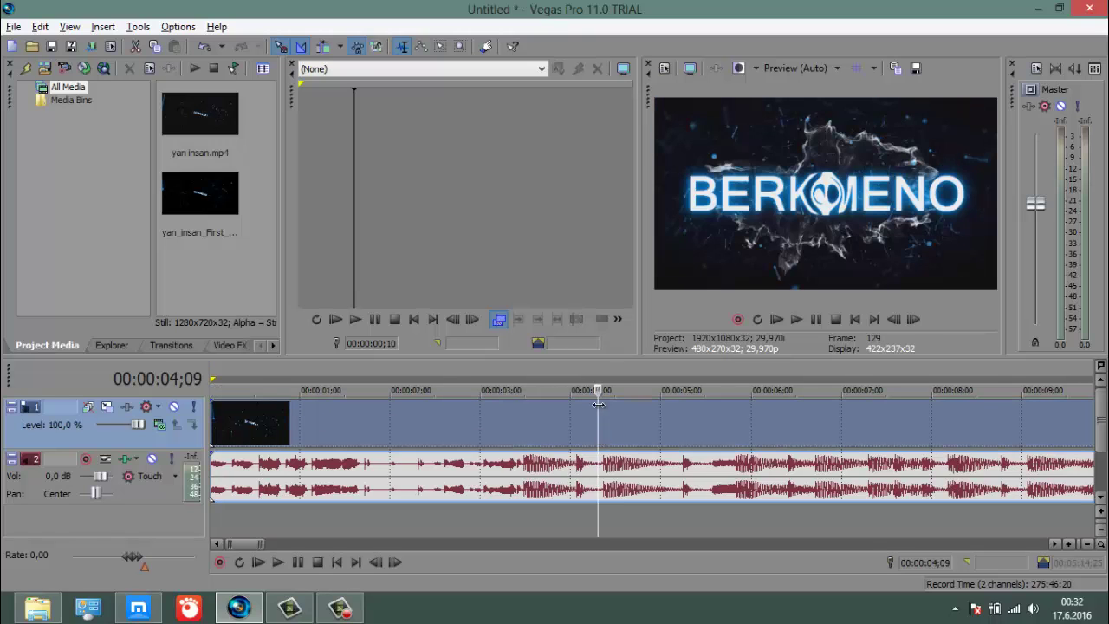
key(space)
key(Return)
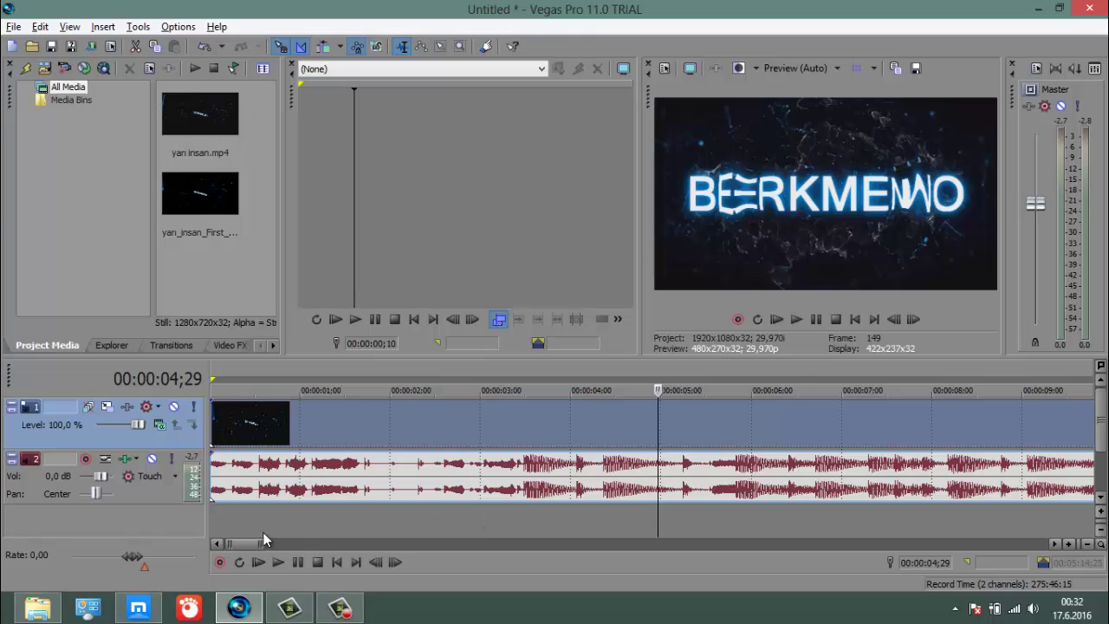
Split the video and its audio at 00:00:48;04, where the intro section ends
drag(264, 539, 361, 543)
click(454, 425)
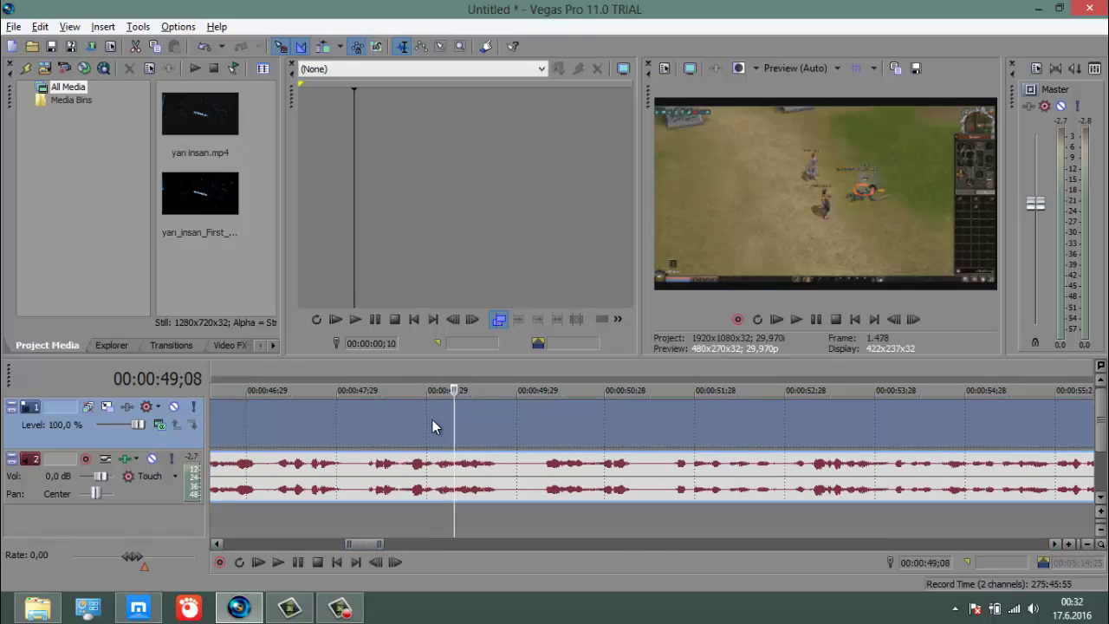
click(425, 420)
click(396, 424)
click(377, 425)
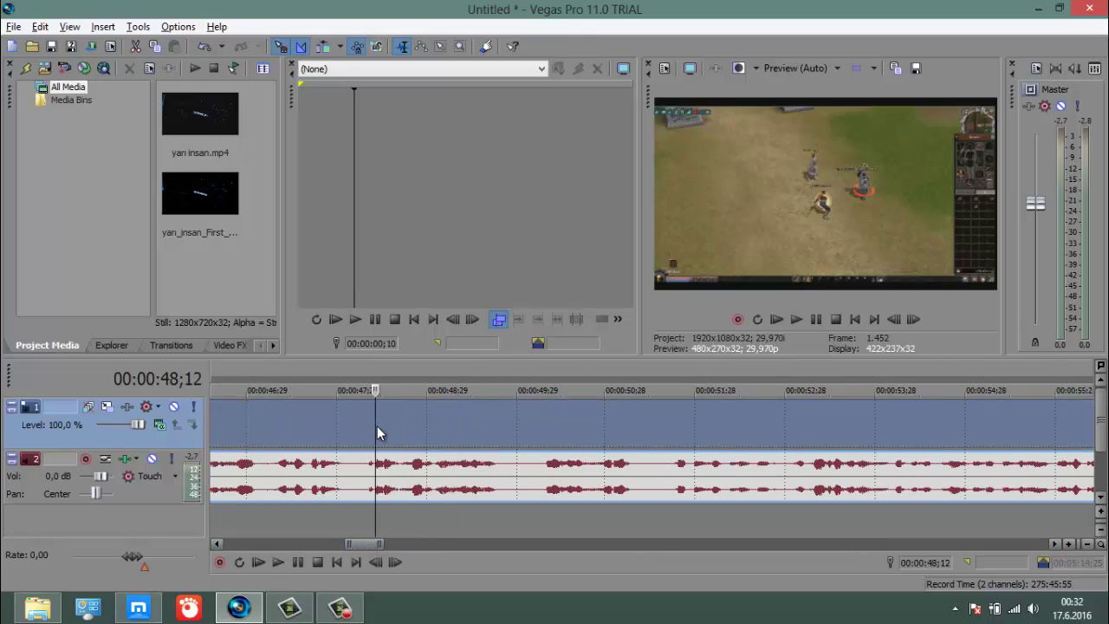
click(350, 423)
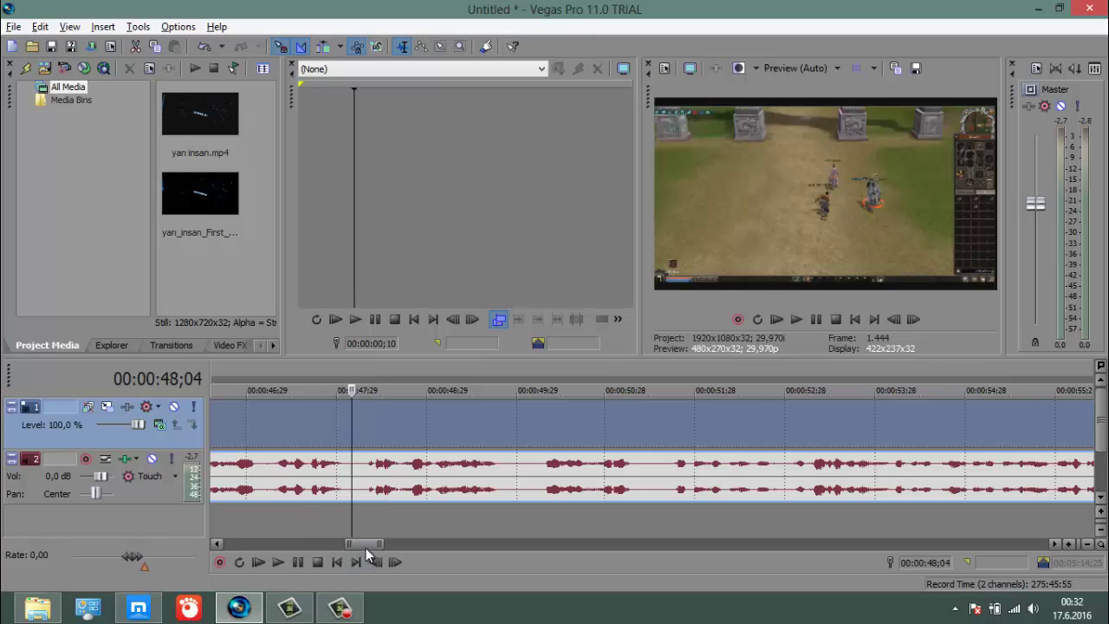
drag(366, 548, 349, 547)
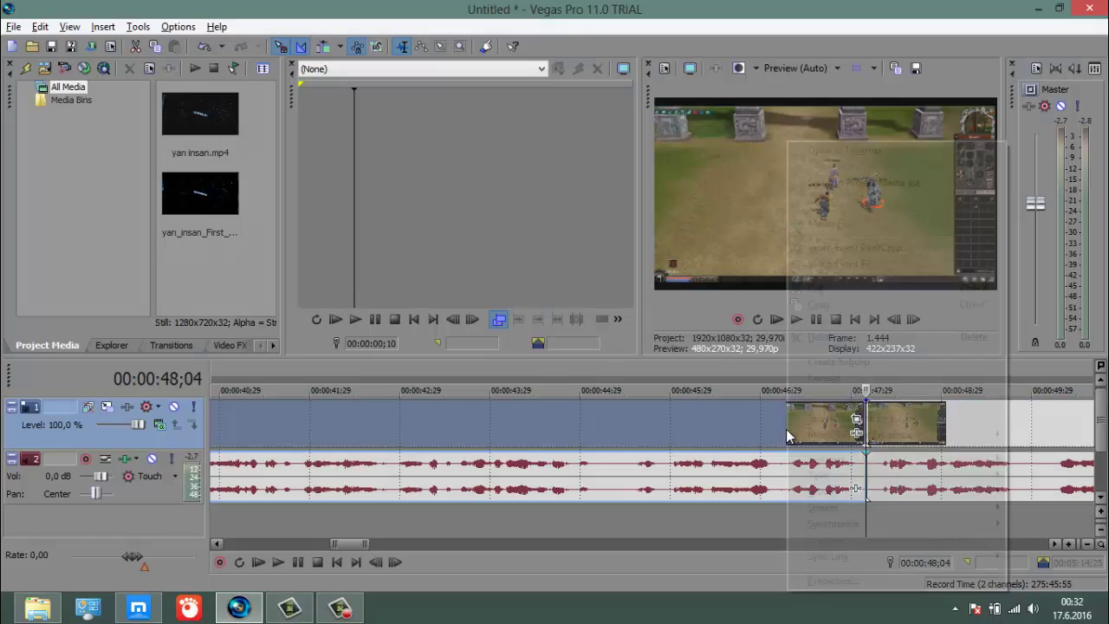
Delete the part of the video and audio before the split
click(698, 422)
right_click(588, 429)
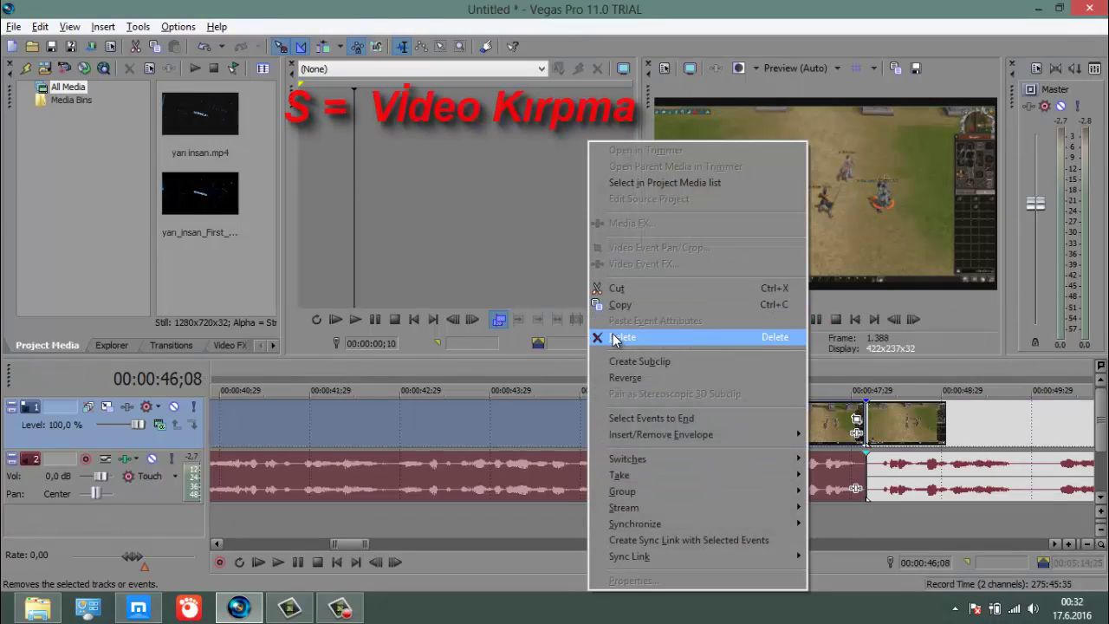
click(614, 336)
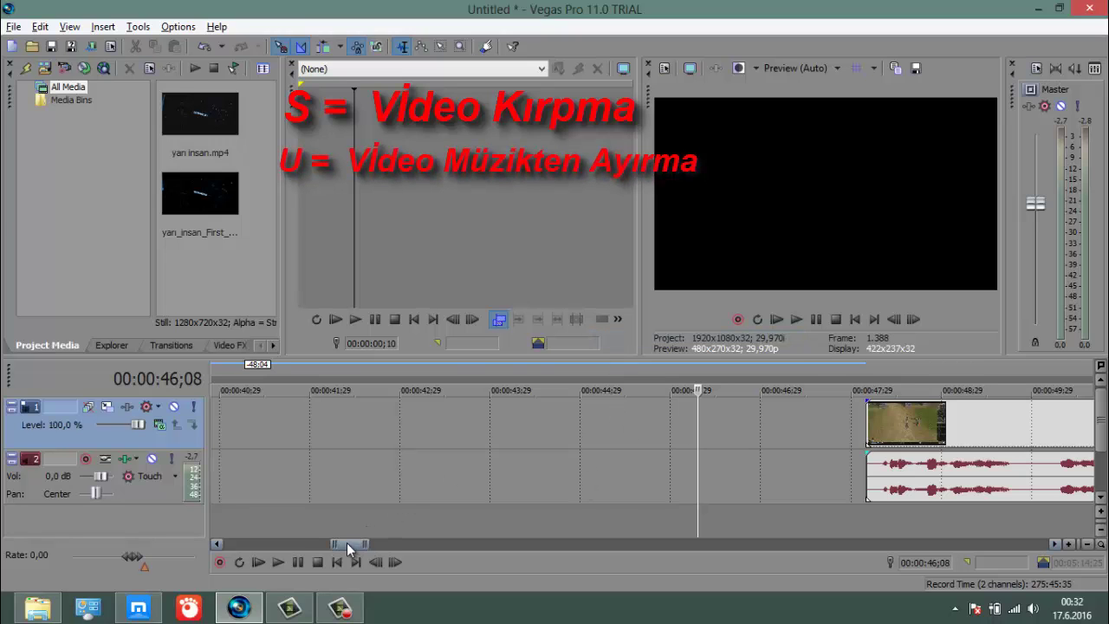
Move the remaining video and audio back to the start of the timeline
mouse_move(346, 544)
mouse_down()
mouse_move(393, 544)
mouse_move(346, 543)
mouse_move(362, 542)
mouse_up()
drag(278, 493, 389, 487)
drag(415, 459, 5, 455)
Examine the beginning of the clip and its audio waveform at several timeline zoom levels
click(229, 392)
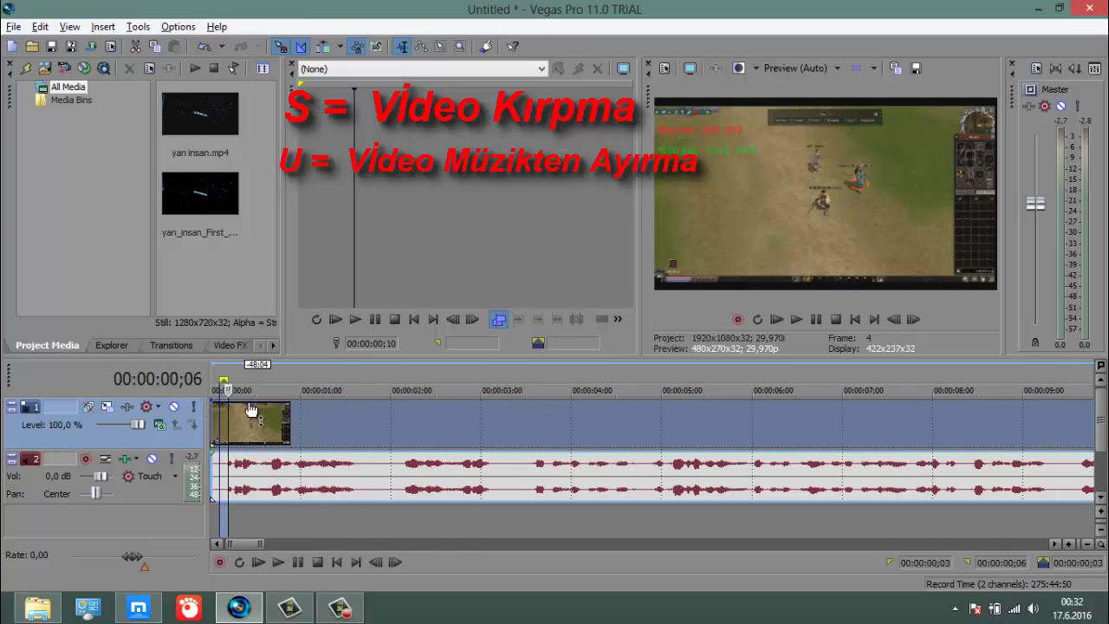
double_click(255, 444)
scroll(255, 443, up, 3)
scroll(257, 444, down, 5)
scroll(257, 450, up, 3)
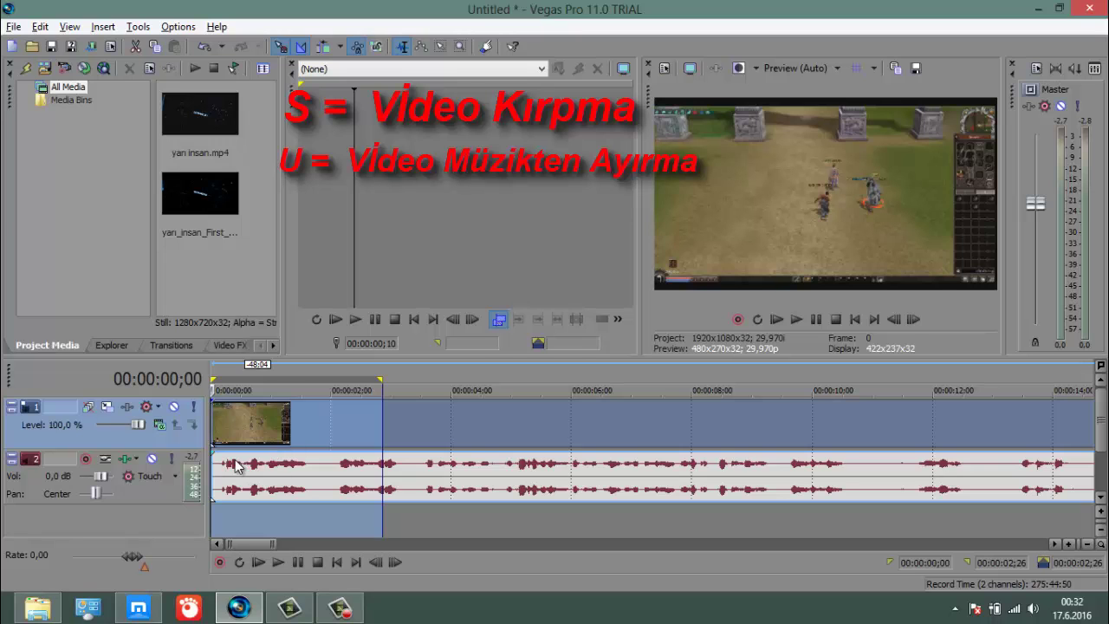
scroll(249, 459, up, 5)
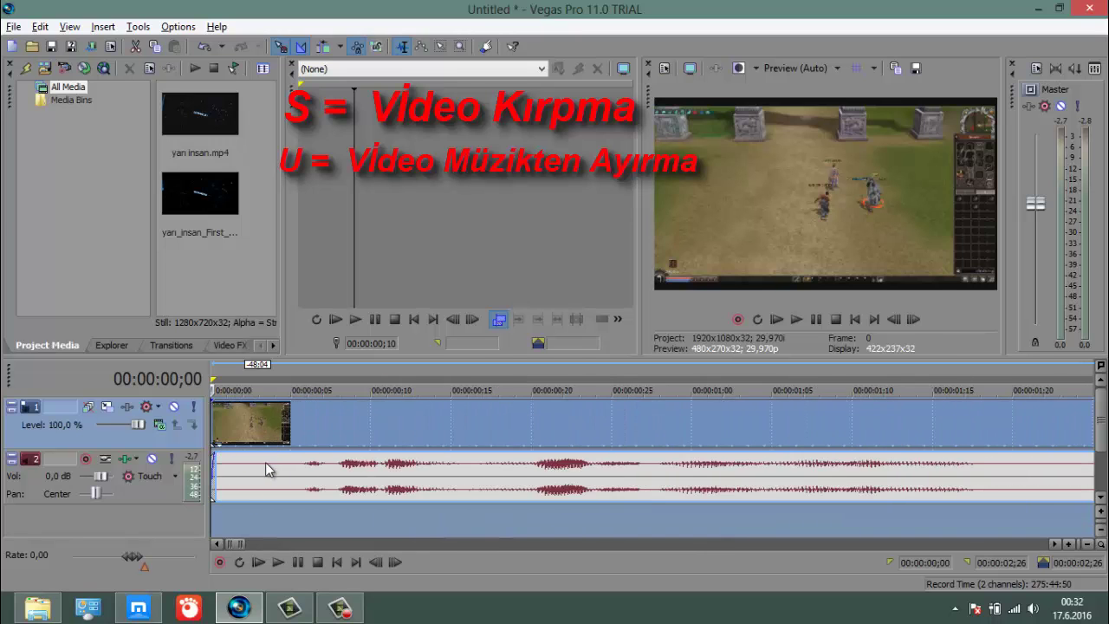
scroll(265, 462, up, 5)
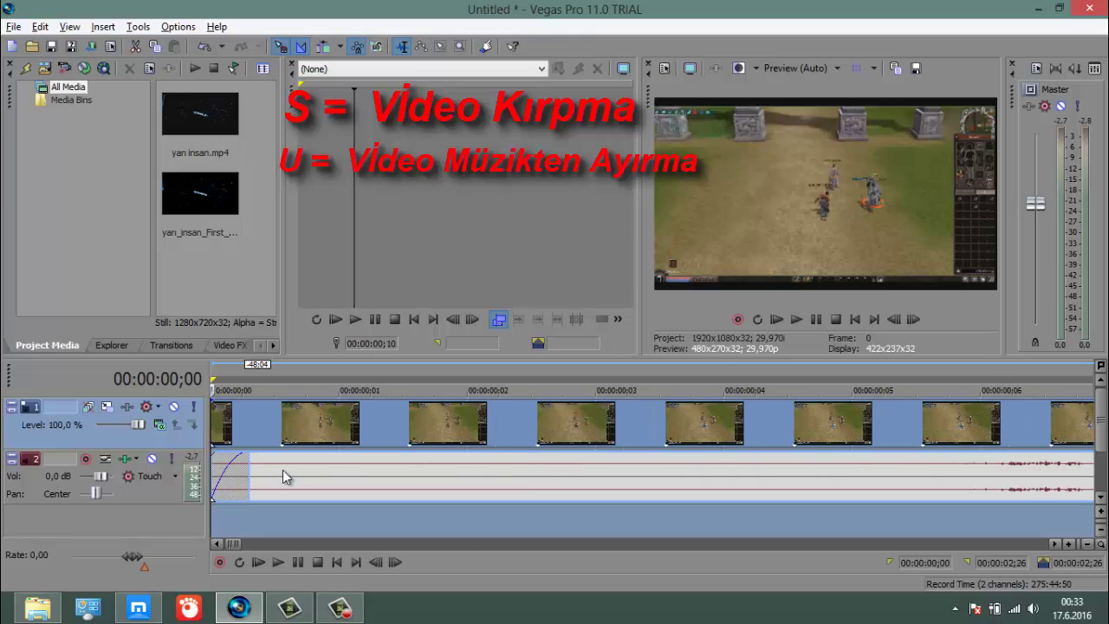
scroll(284, 467, down, 5)
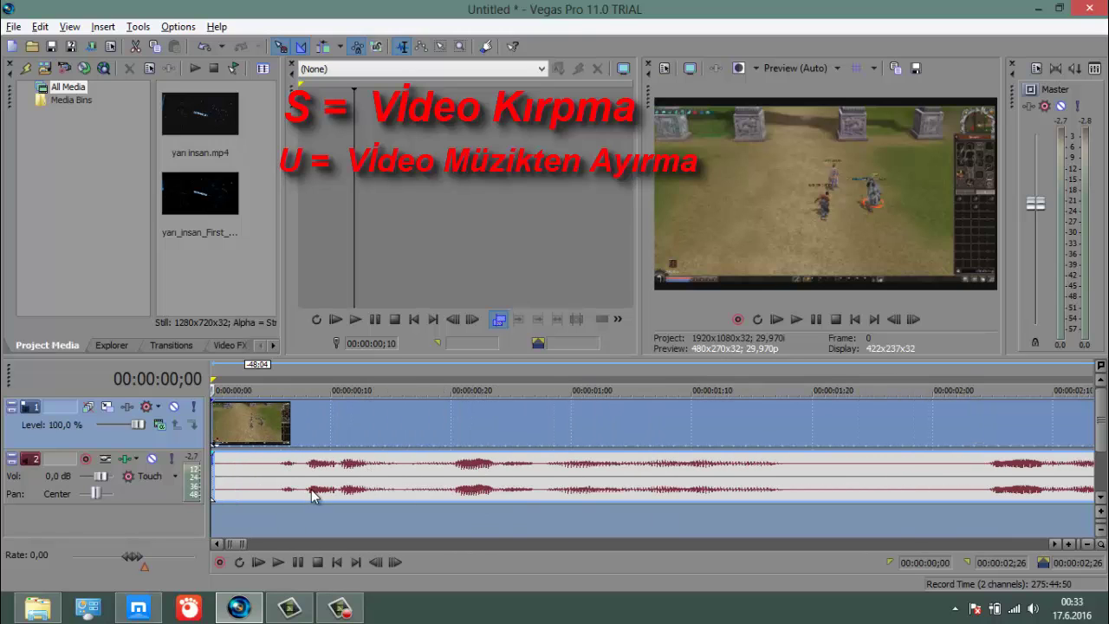
scroll(280, 521, up, 2)
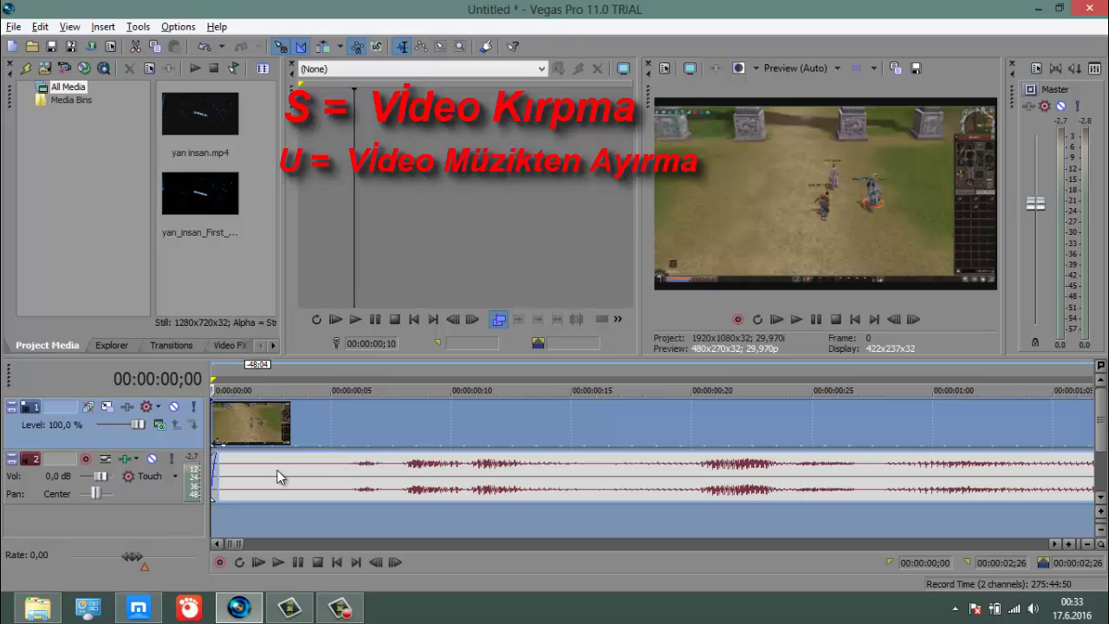
scroll(293, 463, down, 5)
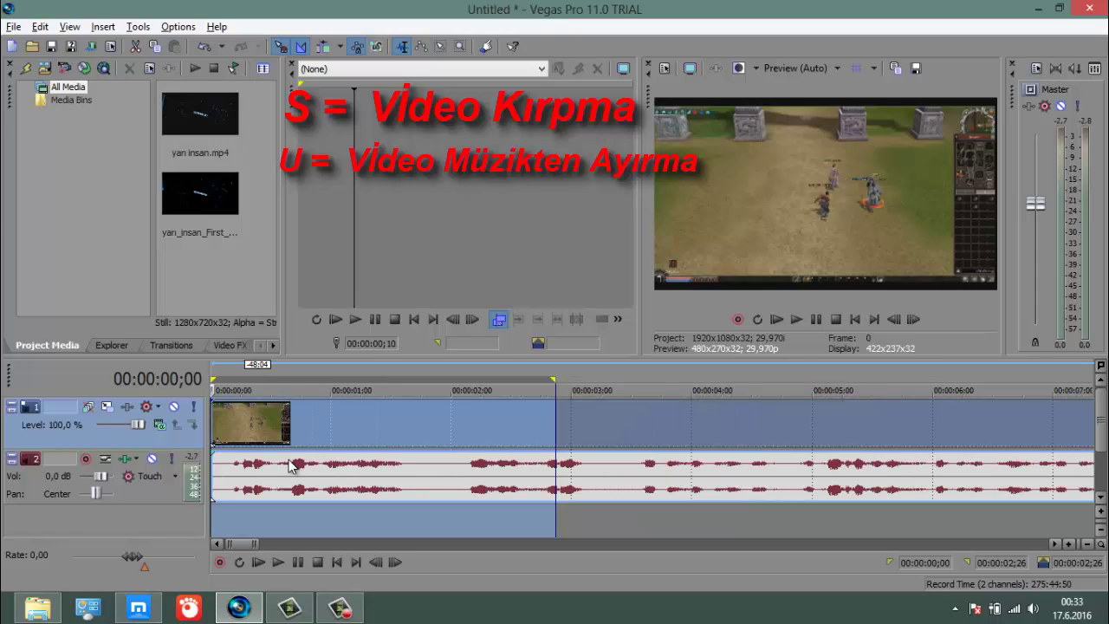
scroll(279, 454, up, 3)
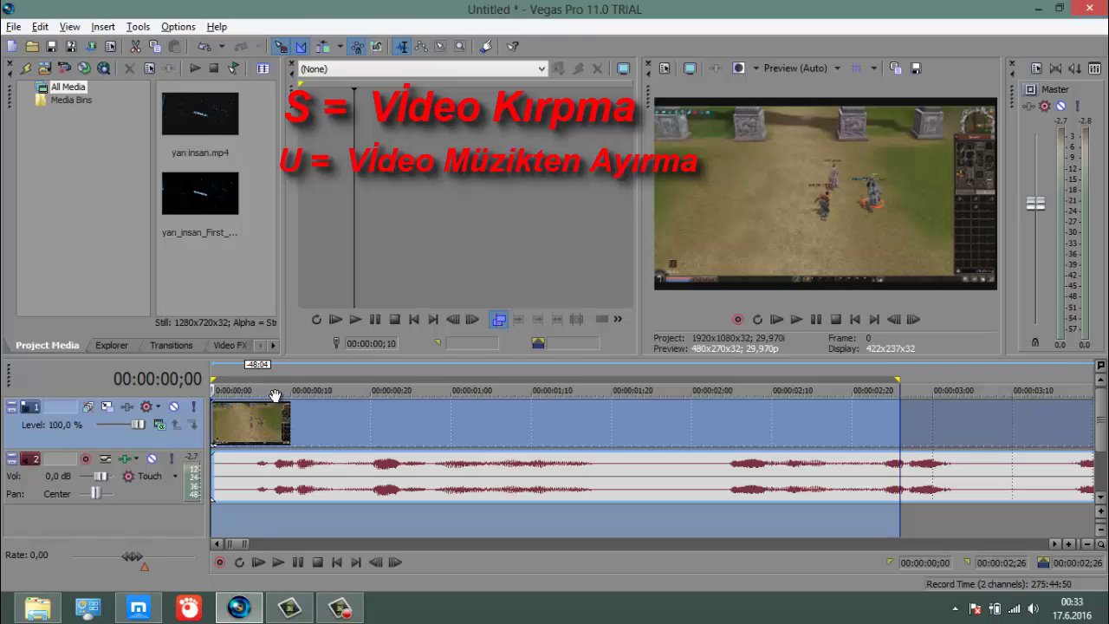
Split the clip at 00:00:00;19 and overlap the second part with the first by 8 frames to form a crossfade
click(362, 421)
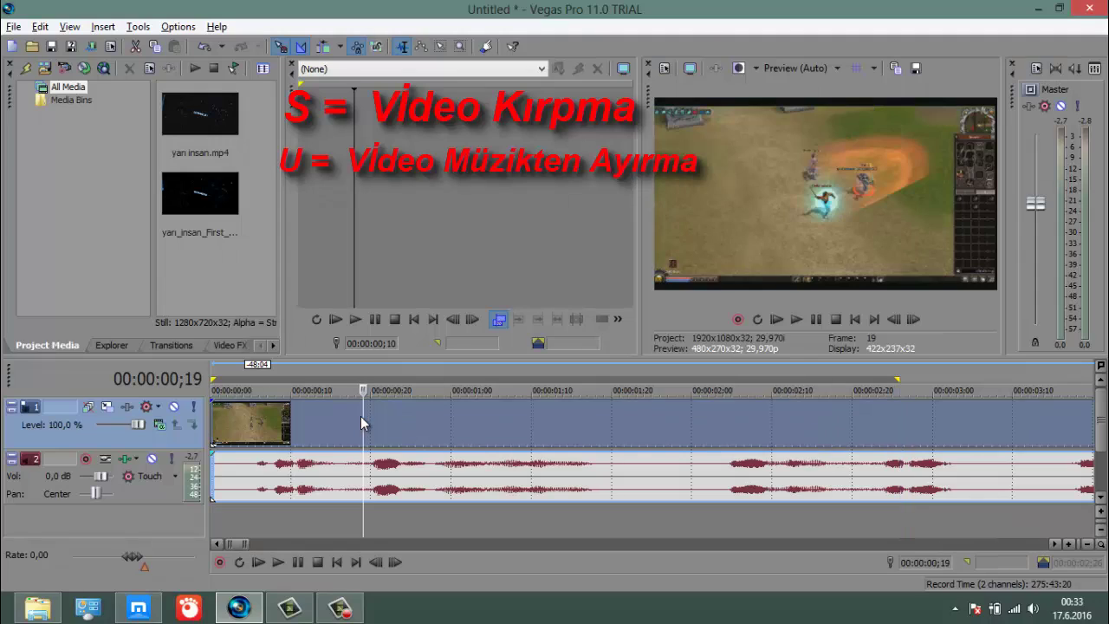
key(s)
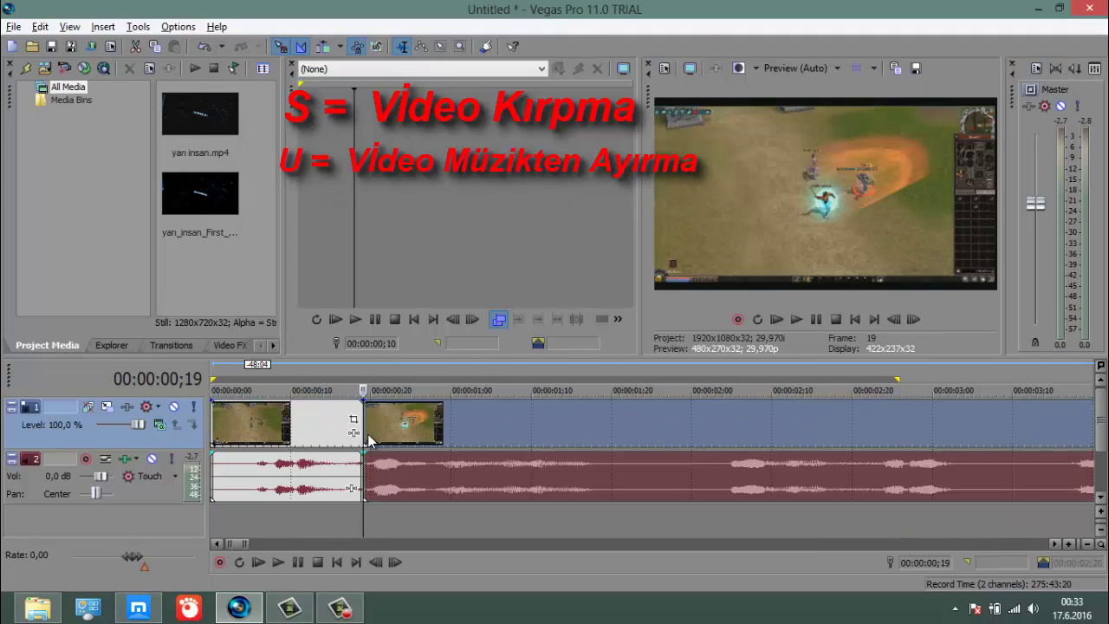
click(458, 435)
drag(409, 434, 350, 433)
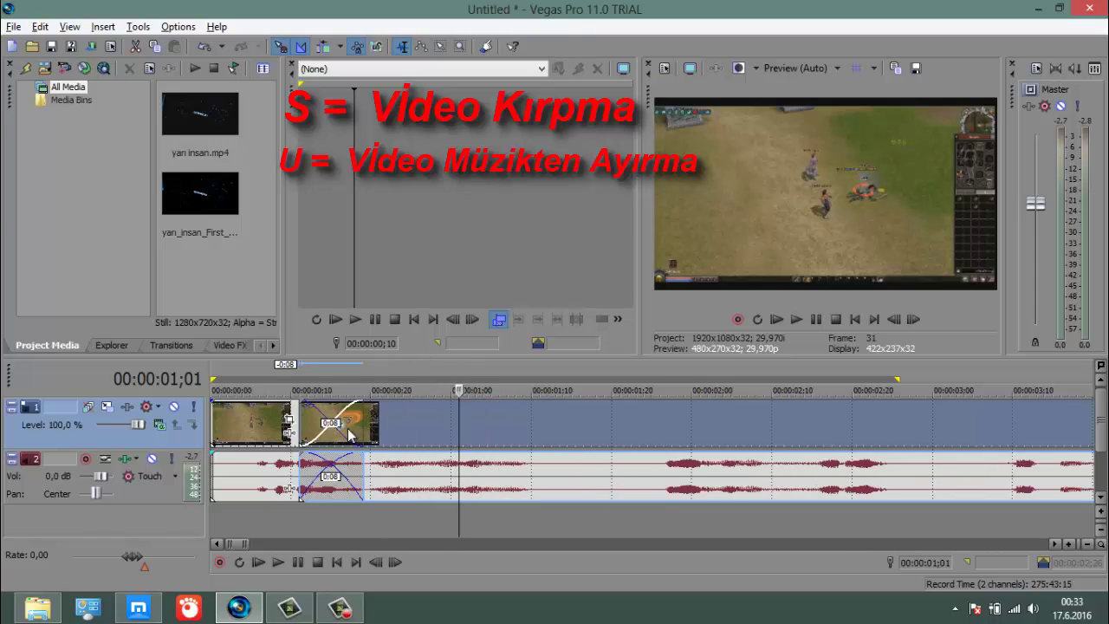
Undo the overlap and the split, restoring a single clip
key(ctrl+z)
key(ctrl+z)
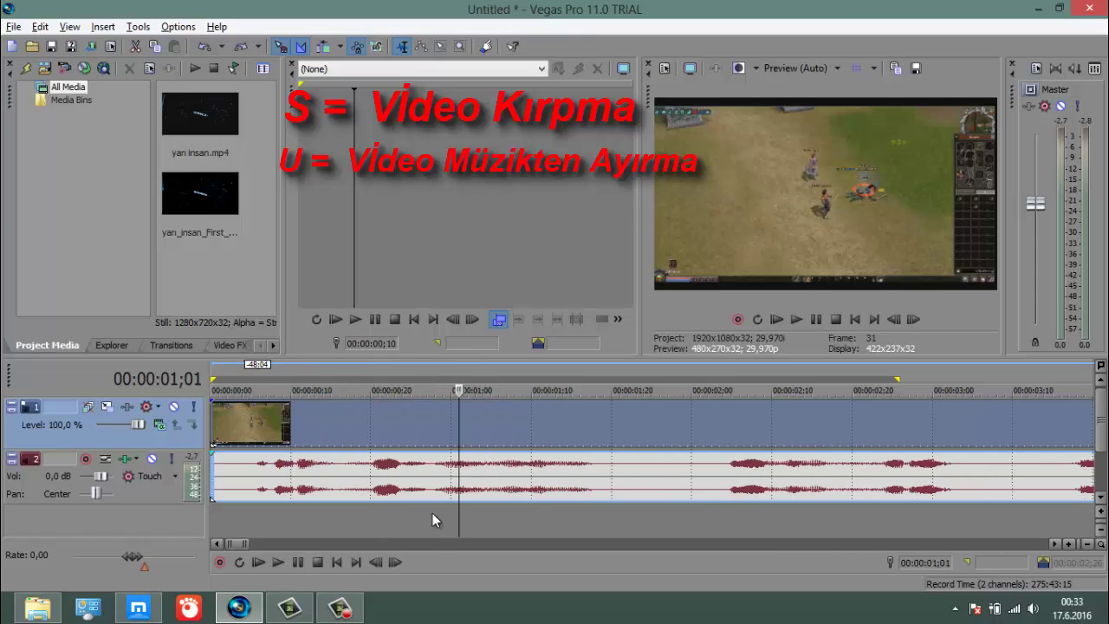
click(403, 520)
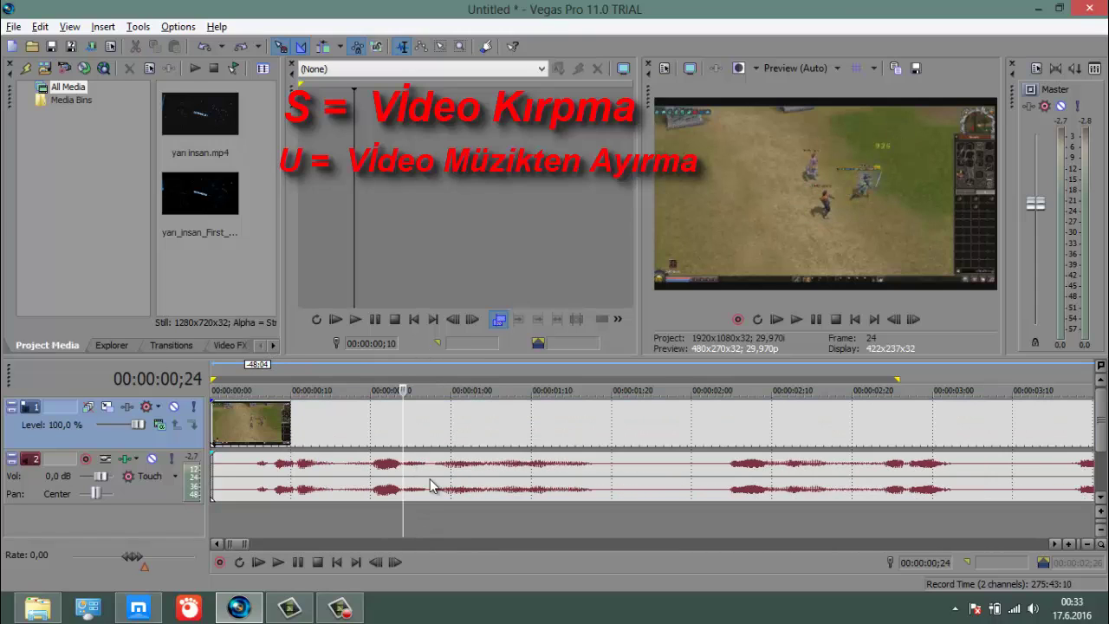
click(315, 418)
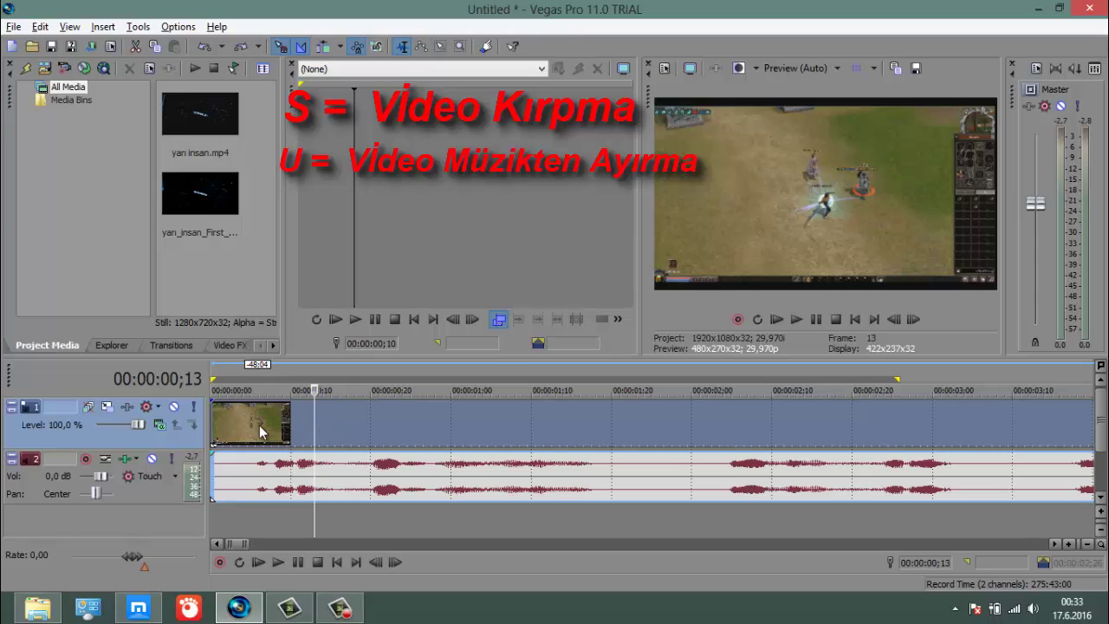
Ungroup the audio from the video and shift only the audio slightly away from the timeline start
scroll(237, 425, down, 1)
scroll(277, 445, up, 1)
key(ctrl)
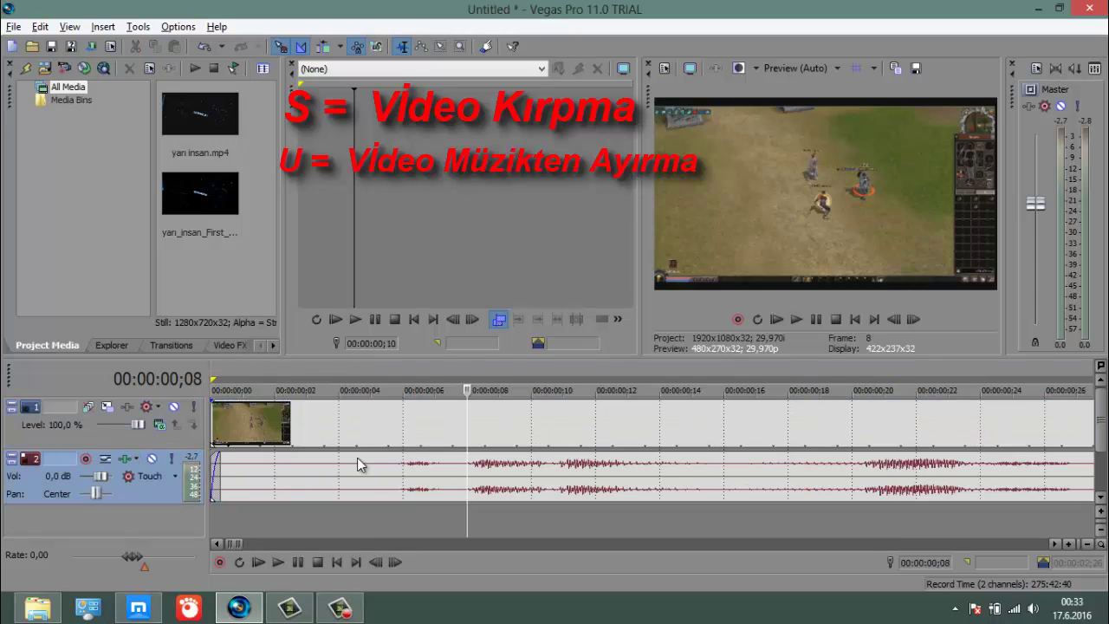
click(309, 477)
click(250, 422)
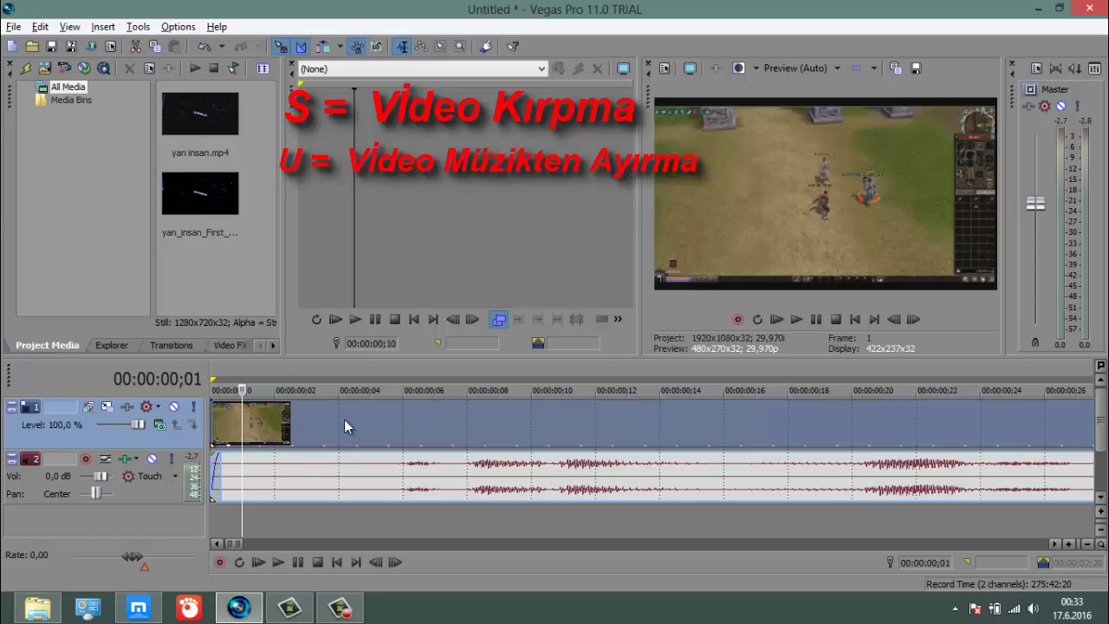
click(303, 435)
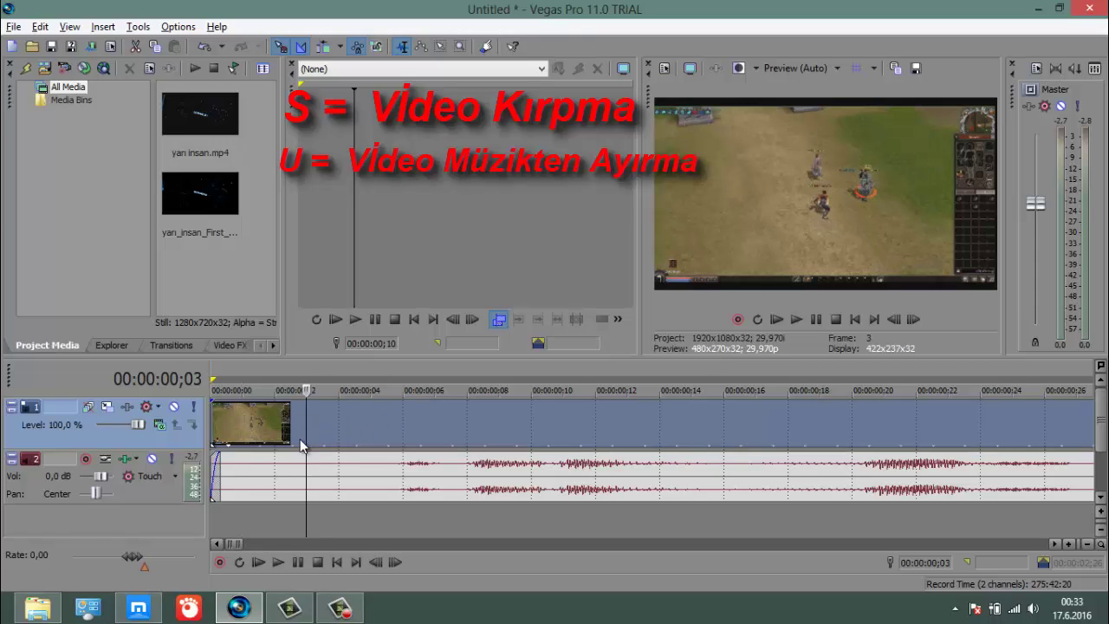
click(271, 479)
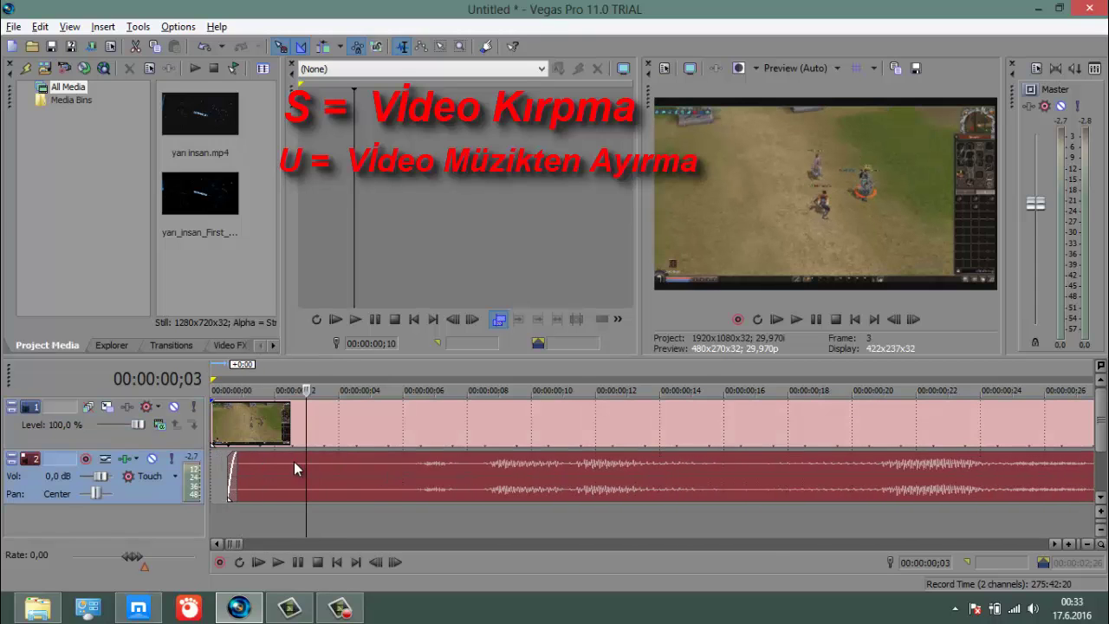
Delete the separated audio event from the audio track, keeping the video event
right_click(267, 461)
click(349, 171)
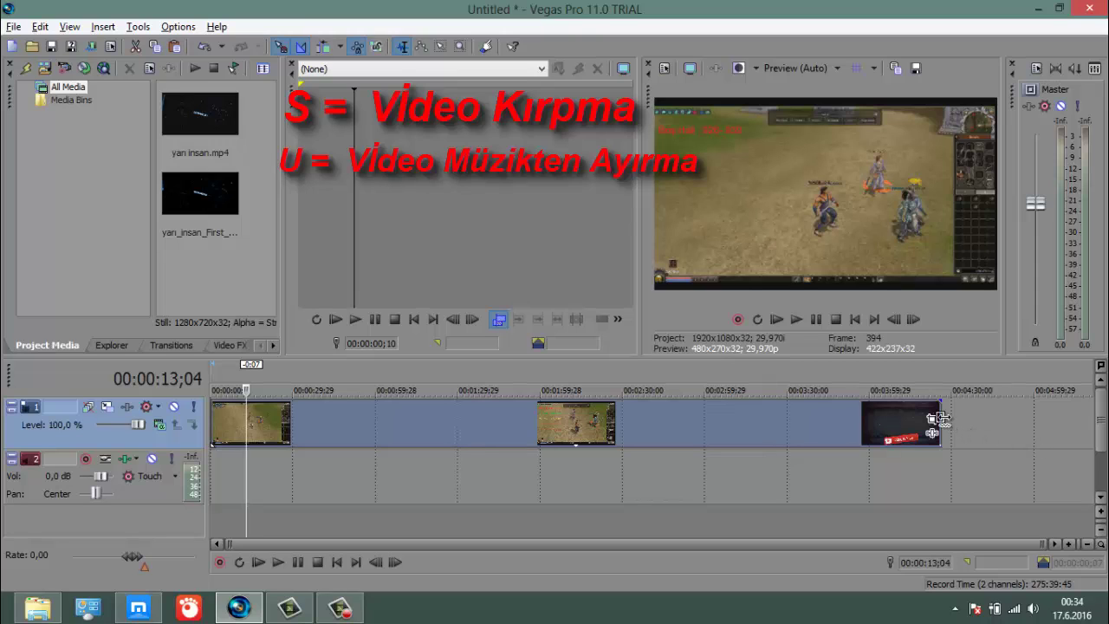
Speed up the video event by time-compressing its end by 2:18:14, and play the result
mouse_move(938, 421)
mouse_down()
mouse_move(903, 420)
mouse_move(953, 414)
mouse_move(918, 415)
mouse_up()
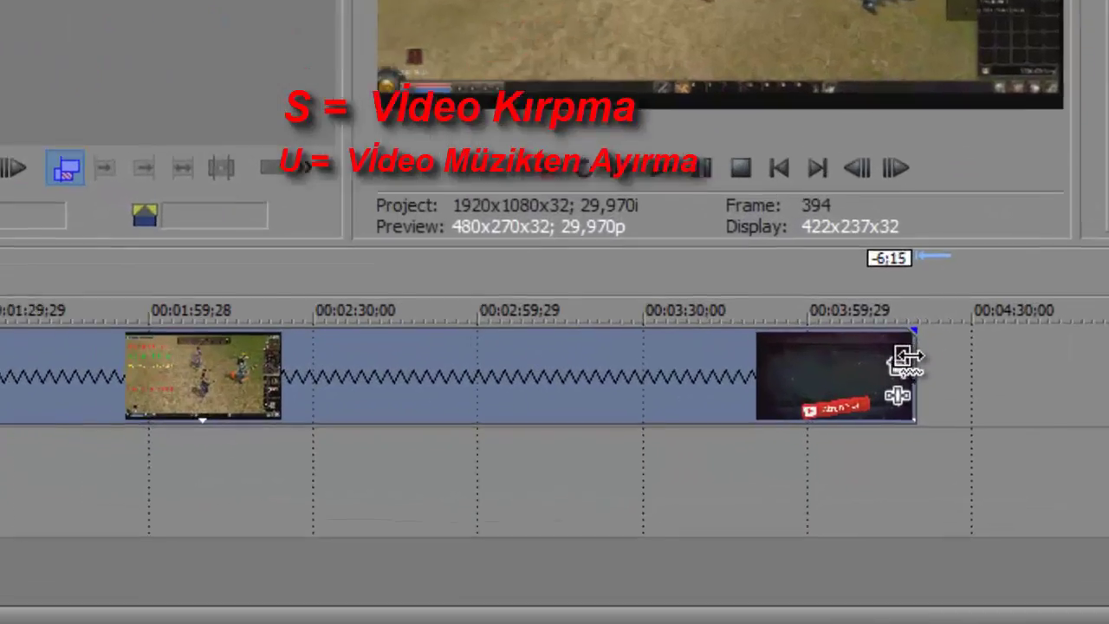
drag(905, 360, 809, 367)
drag(752, 316, 561, 451)
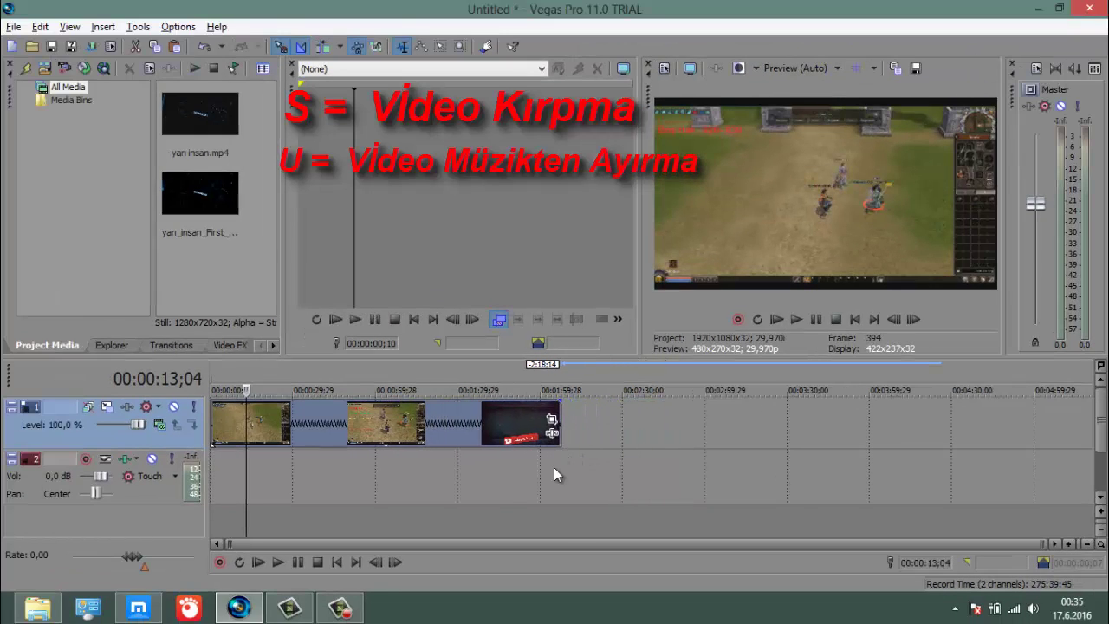
key(space)
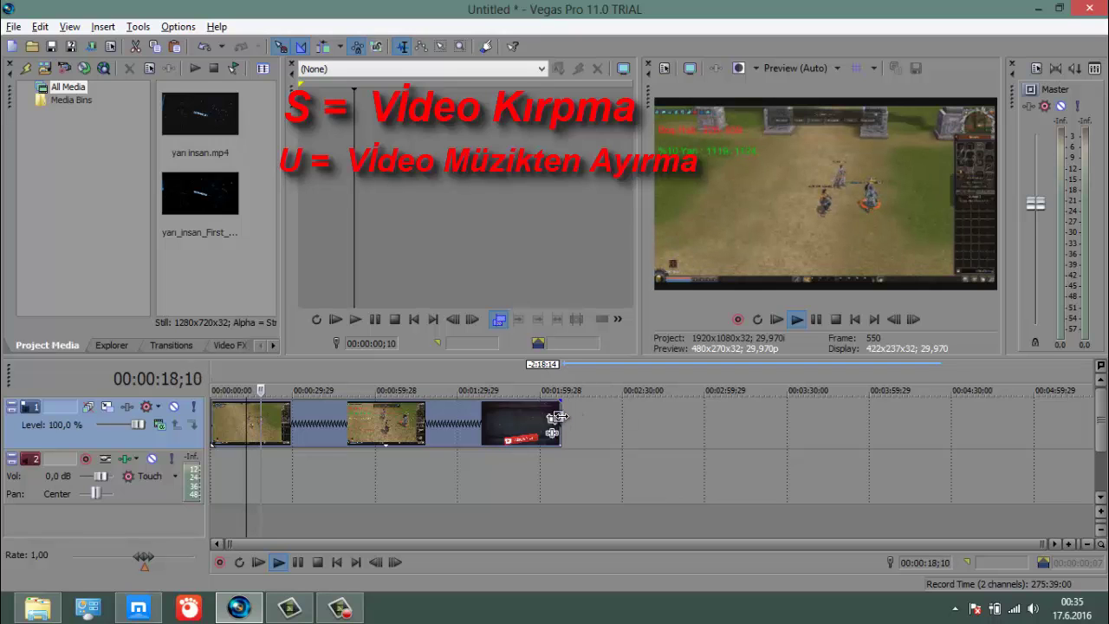
Slow down the video event by time-stretching its end by 5:23:13, and play the result
drag(559, 418, 1039, 425)
key(space)
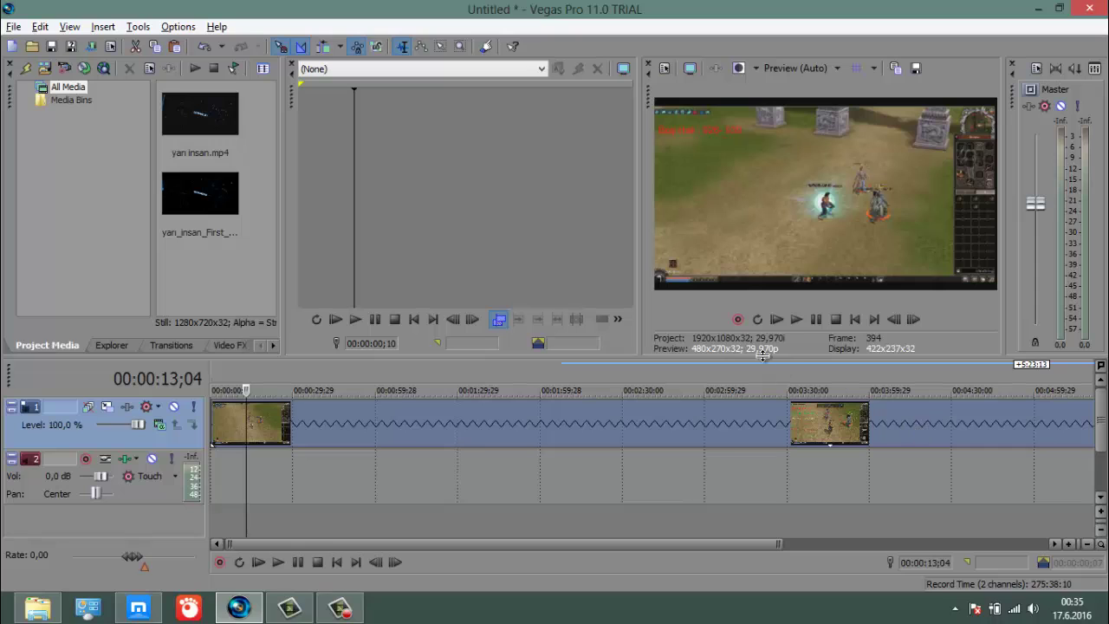
key(space)
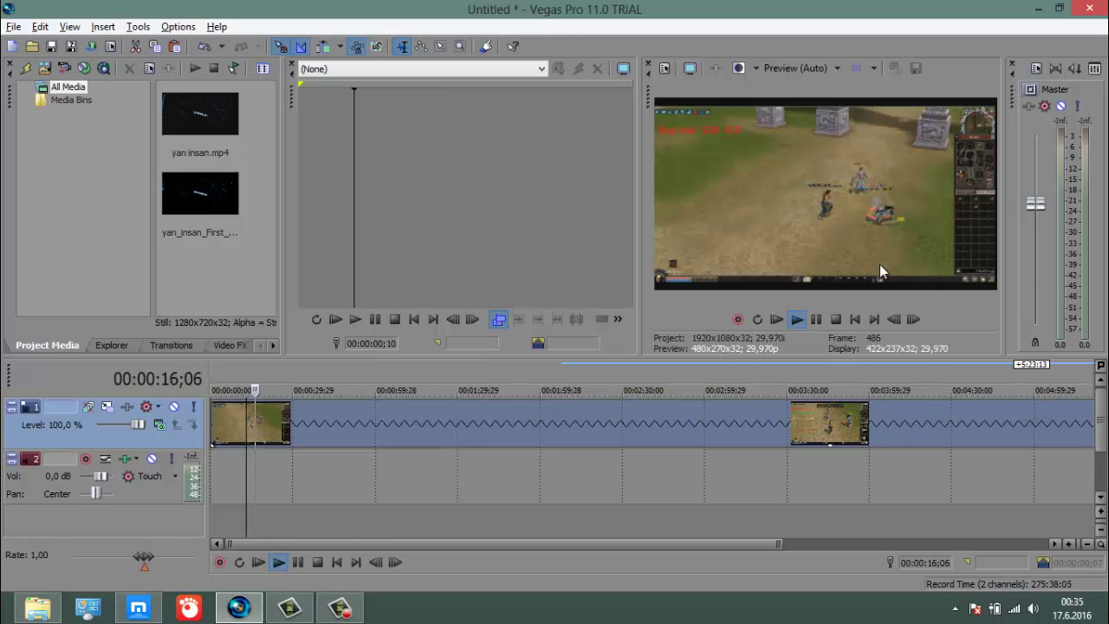
scroll(593, 479, down, 2)
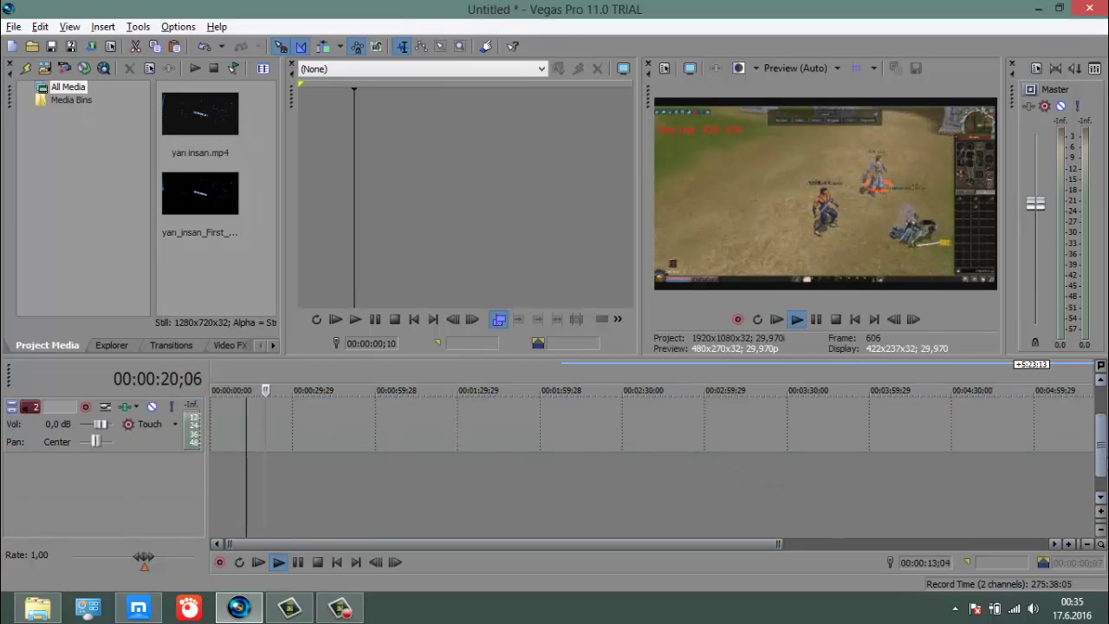
drag(1099, 434, 1100, 409)
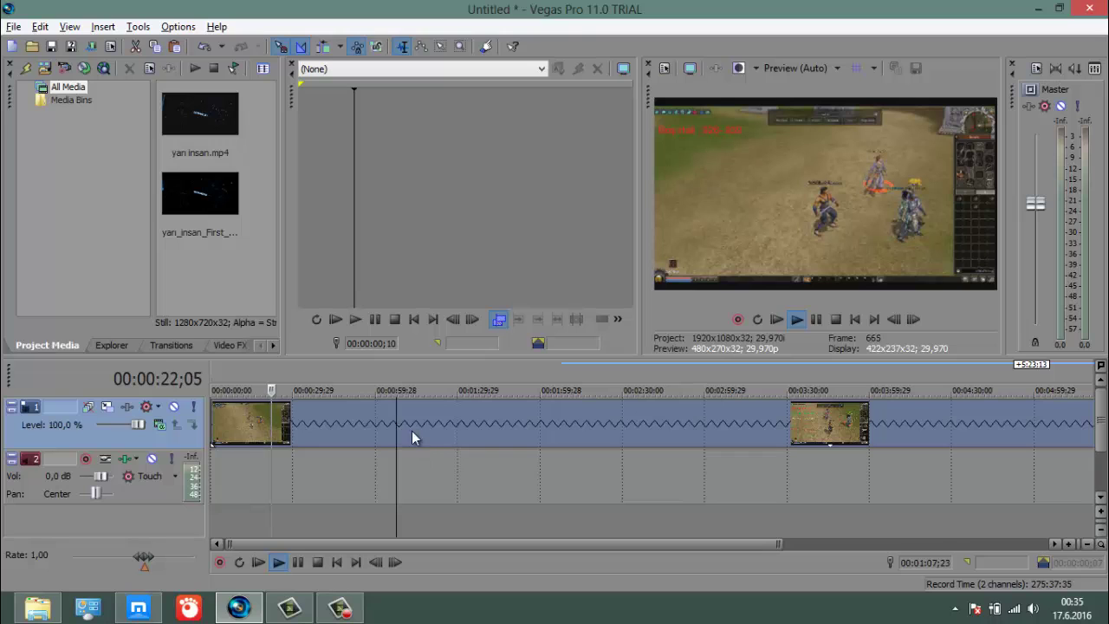
Delete the stretched video event so that both tracks are empty
right_click(581, 416)
click(617, 338)
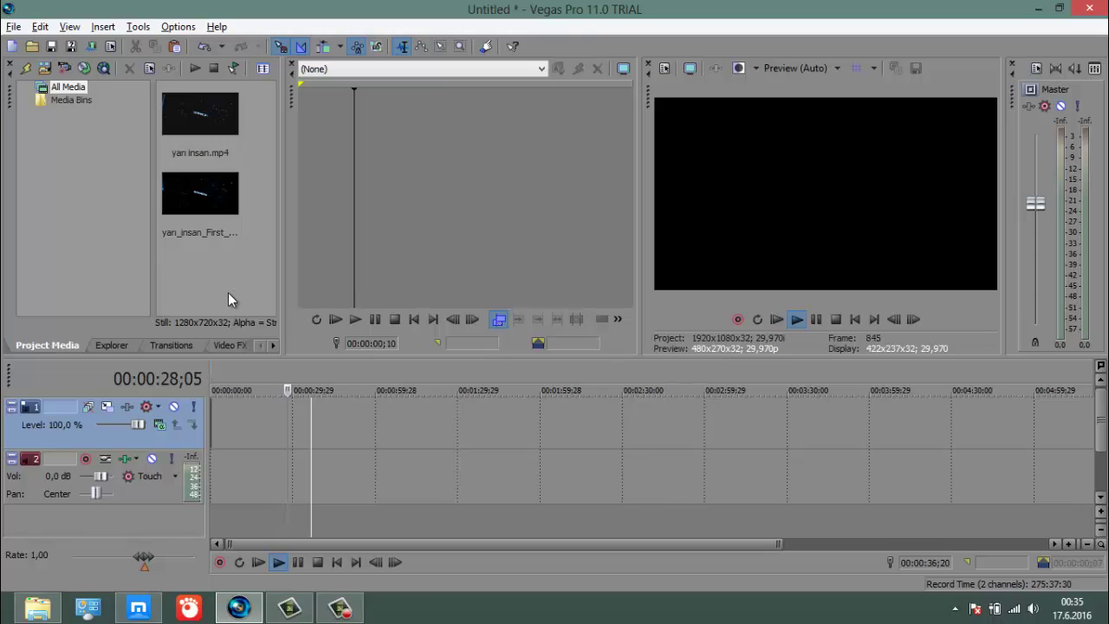
key(ctrl+z)
right_click(236, 417)
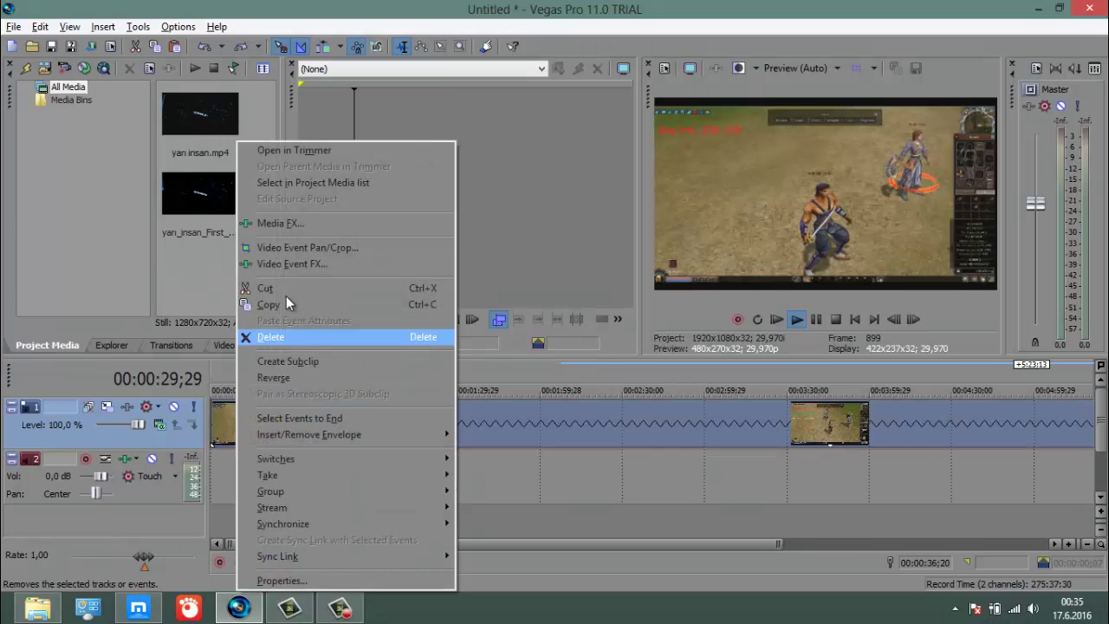
click(276, 336)
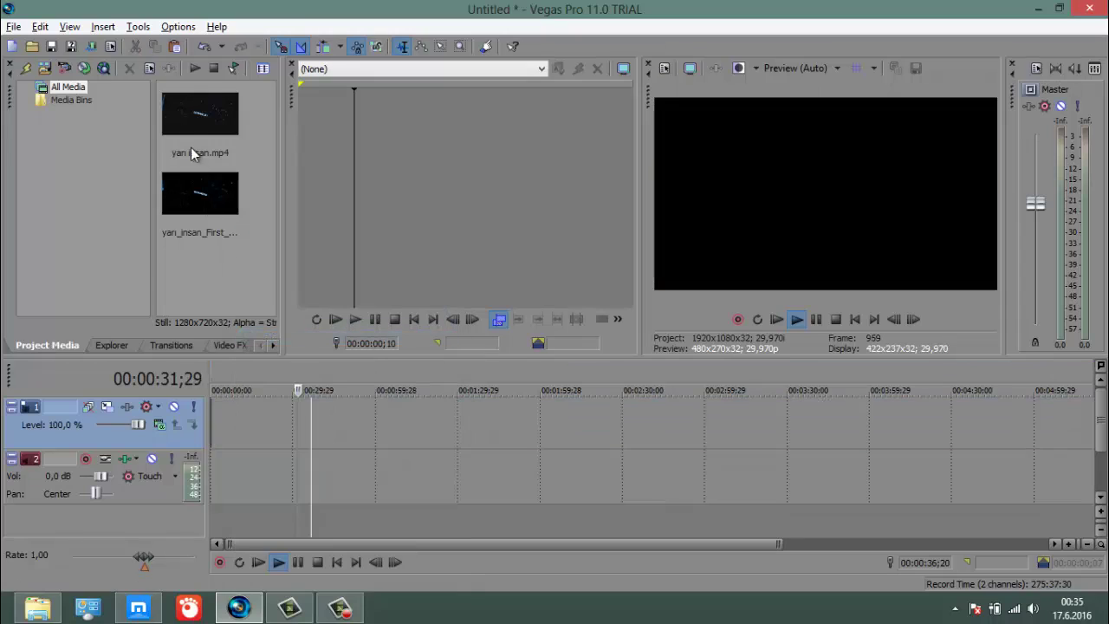
Place yan insan.mp4 at the start of the timeline and split it at 00:00:38;13
drag(198, 130, 208, 436)
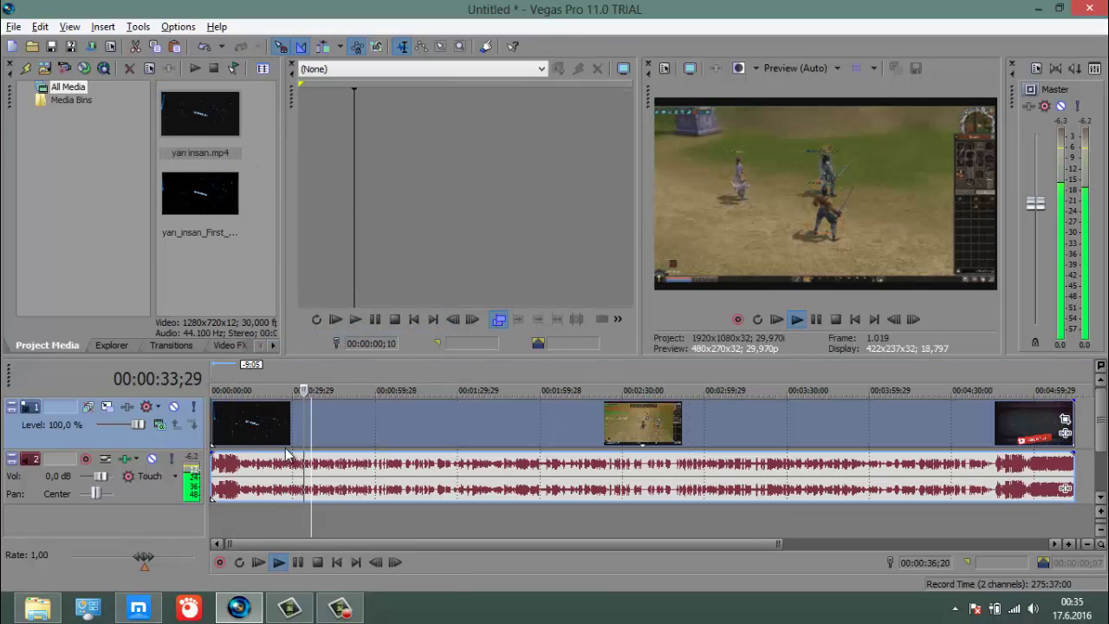
click(816, 320)
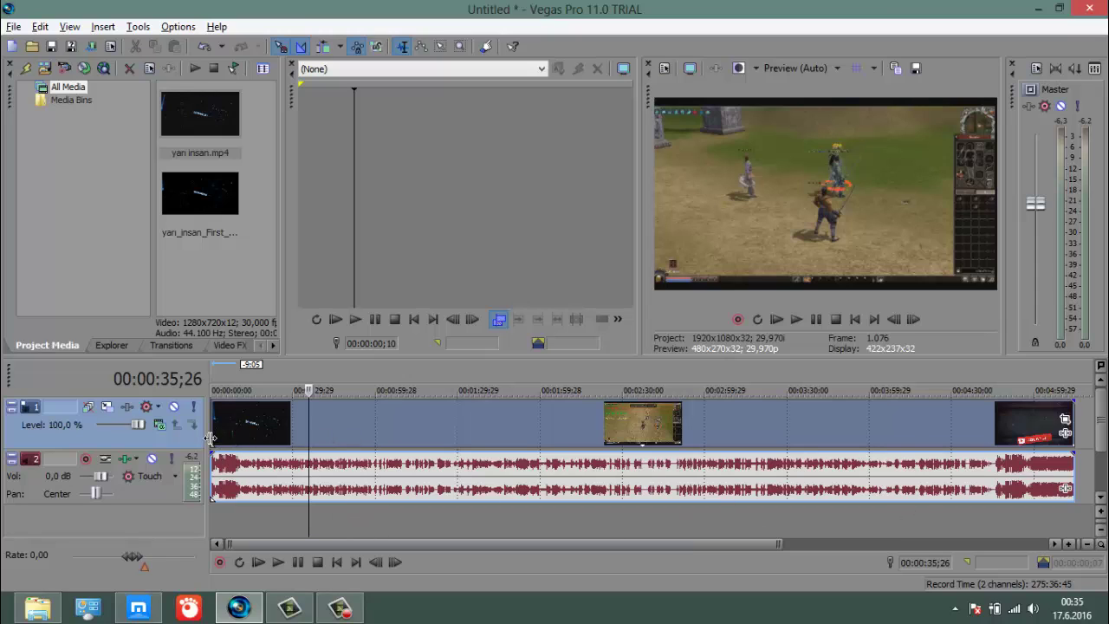
click(311, 431)
key(s)
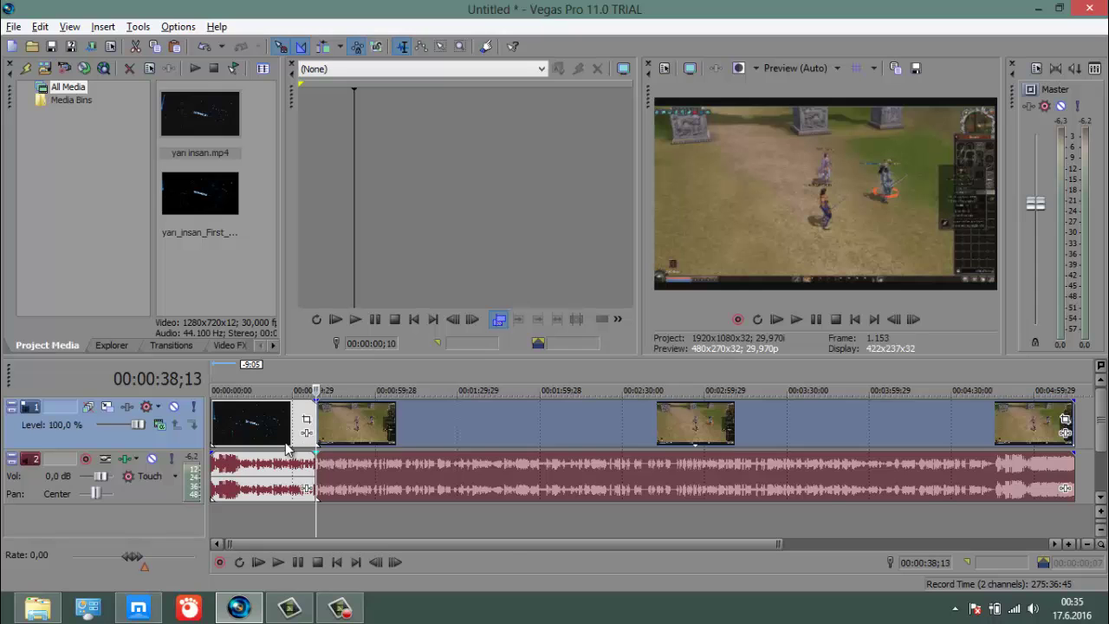
Delete the part of the clip before the split, including its audio
right_click(276, 482)
right_click(260, 477)
ctrl+click(238, 436)
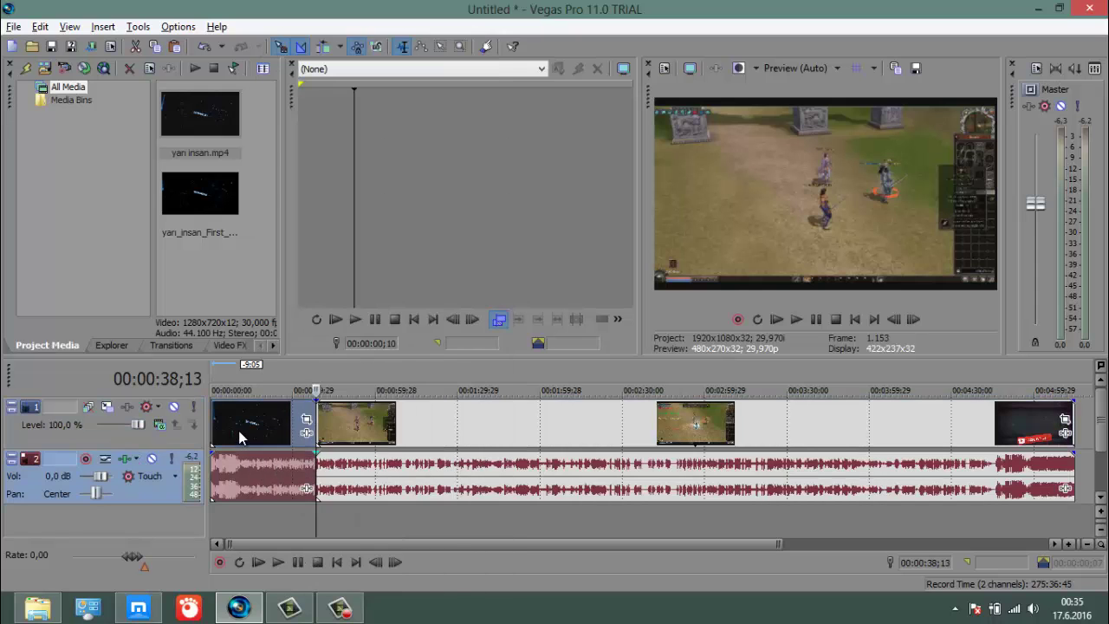
right_click(239, 435)
click(276, 336)
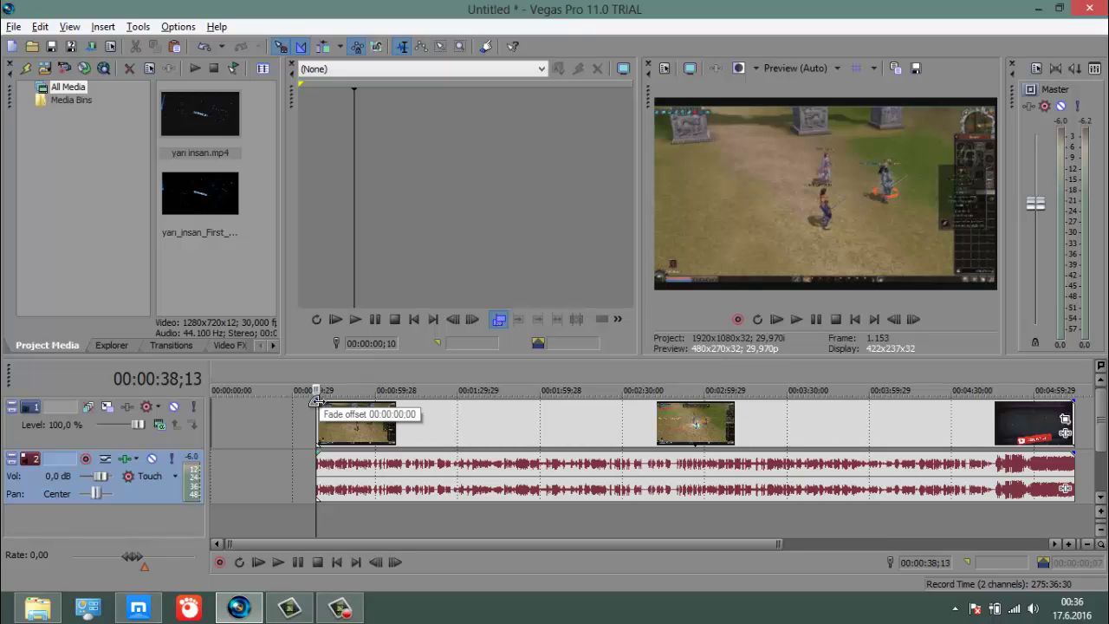
Add long fade-ins to the remaining clip's video and audio, reaching just past the one-minute mark, and preview them
mouse_move(317, 401)
mouse_down()
mouse_move(343, 431)
mouse_move(386, 437)
mouse_up()
key(space)
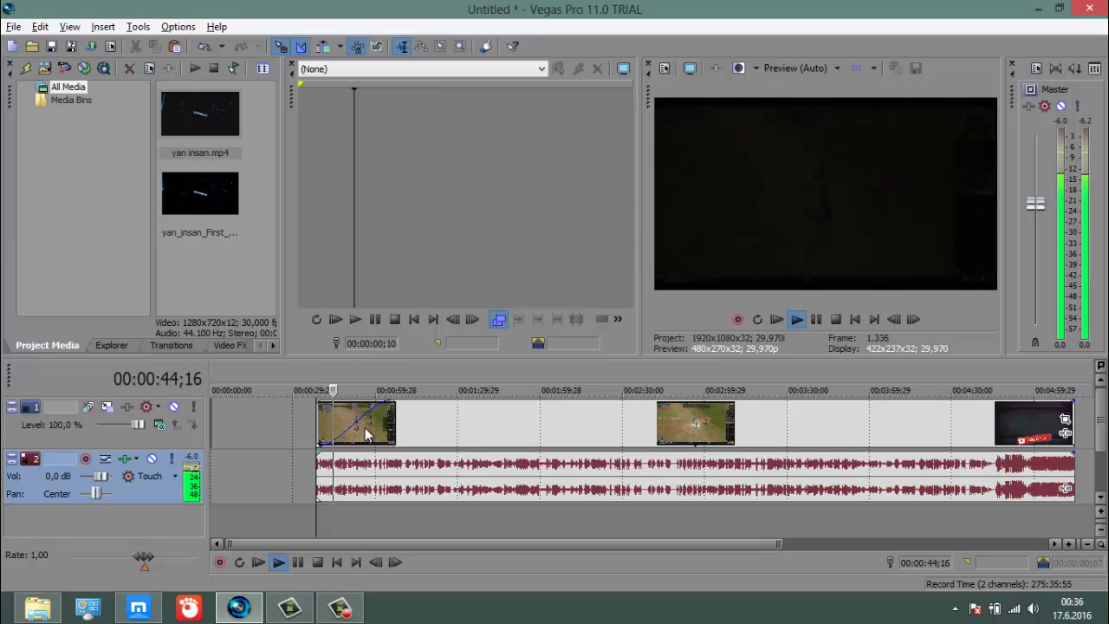
drag(312, 453, 389, 468)
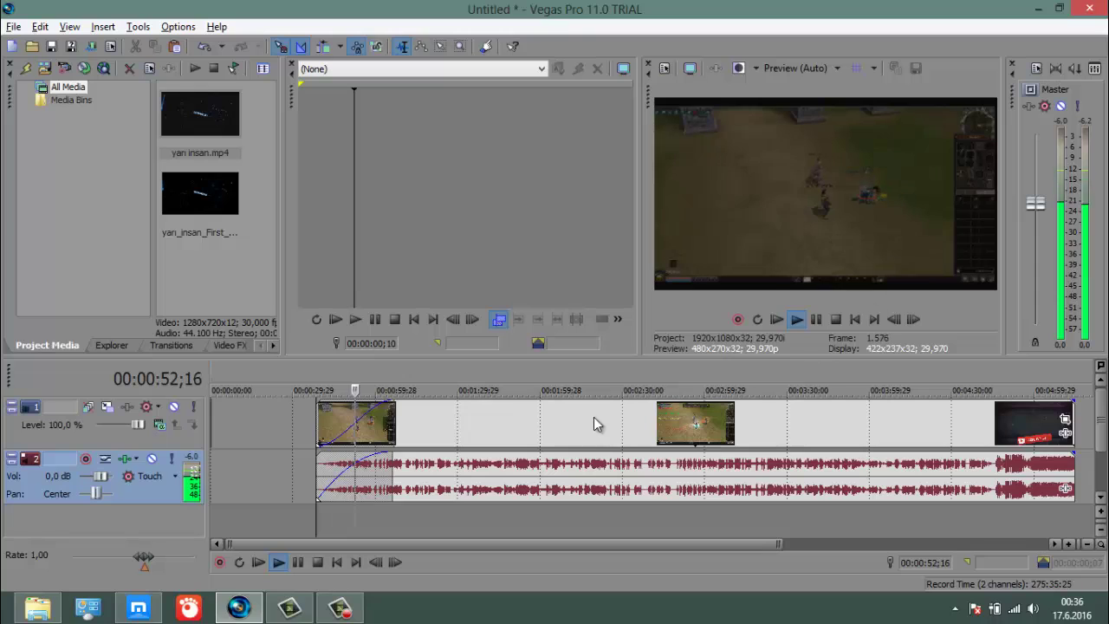
click(817, 318)
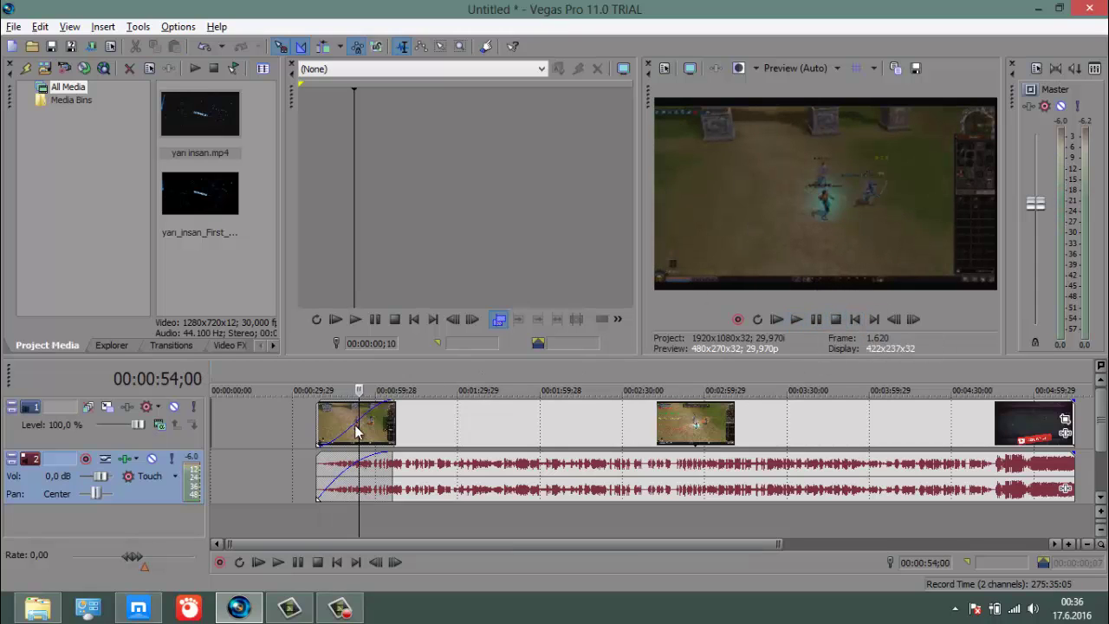
Extend the clip's start back to about 00:00:34;18 and shorten the video fade-in to about 8 seconds
drag(385, 405, 342, 404)
drag(319, 440, 308, 412)
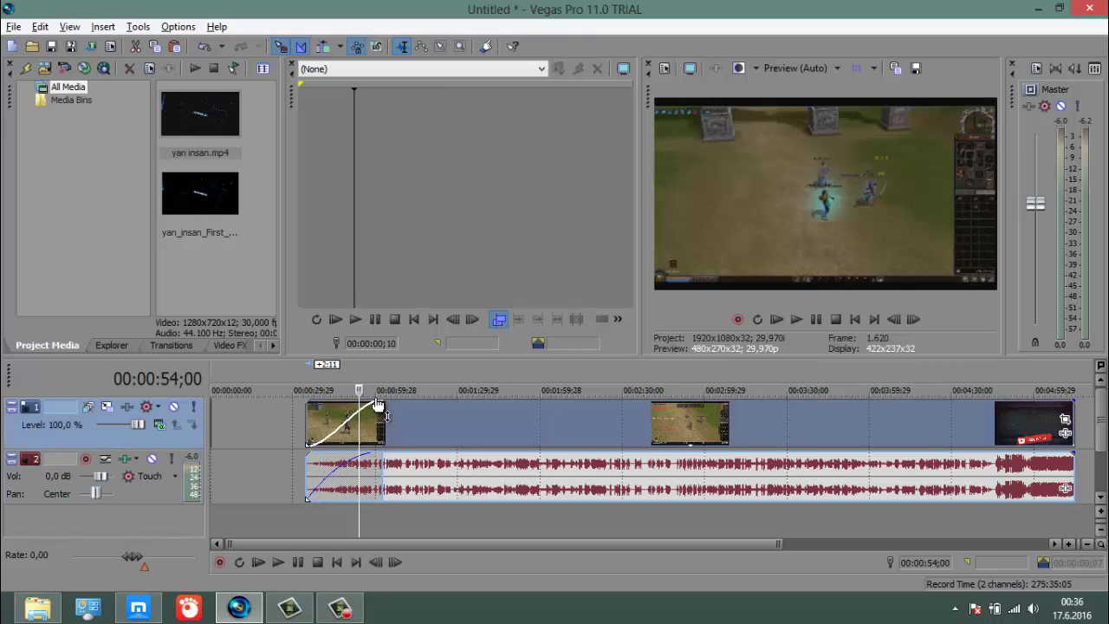
mouse_move(379, 400)
mouse_down()
mouse_move(314, 417)
mouse_move(328, 407)
mouse_up()
Play the clip from its start to preview the shortened video fade-in
key(space)
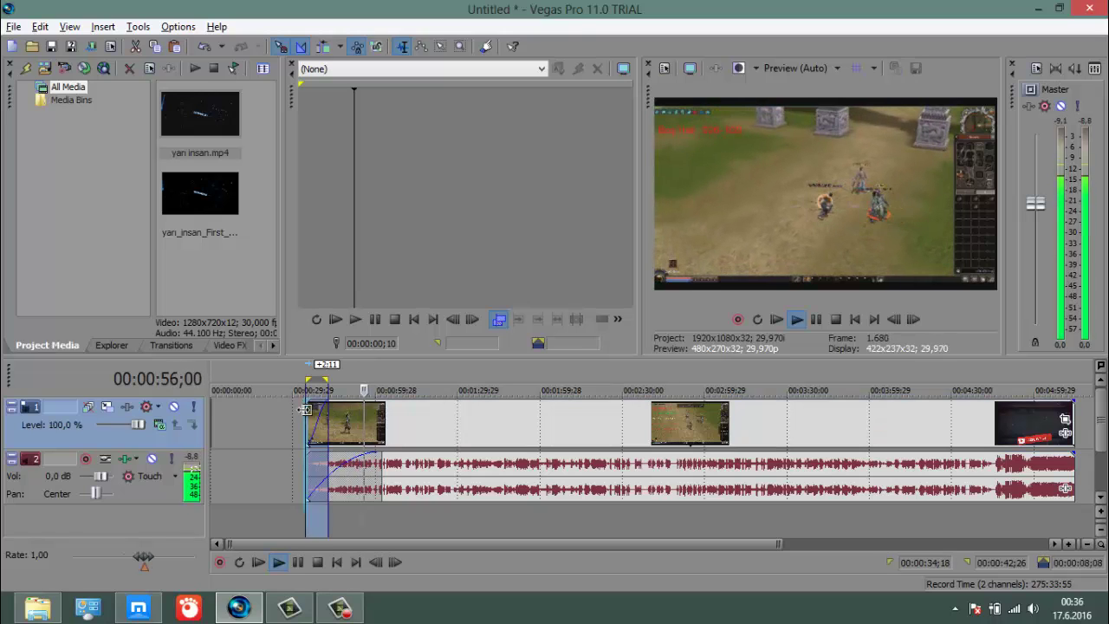
key(space)
key(space)
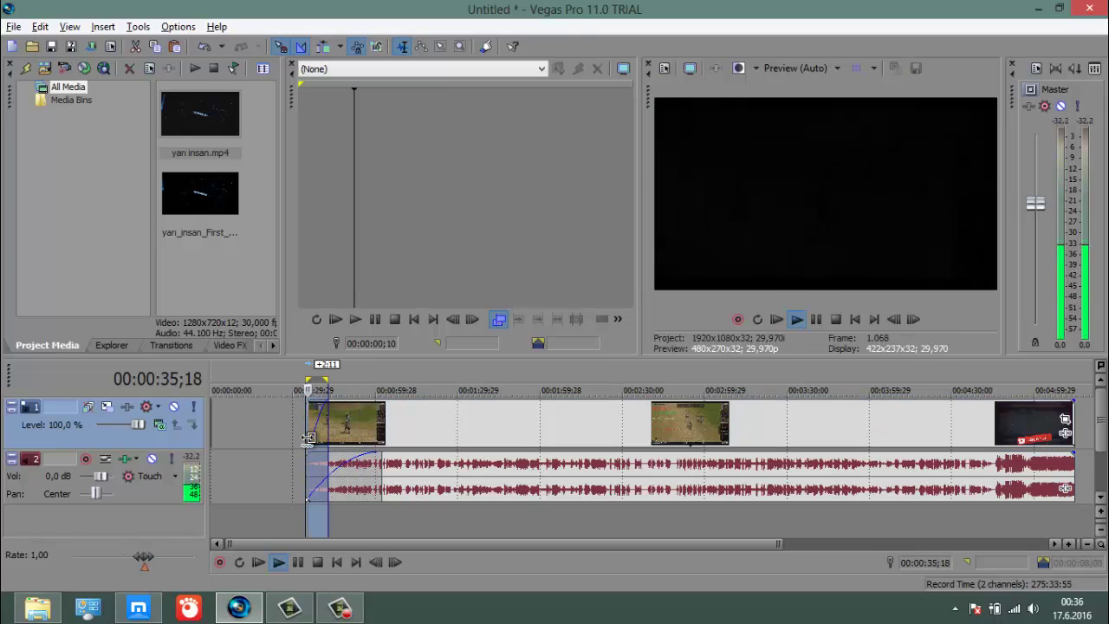
scroll(320, 434, up, 6)
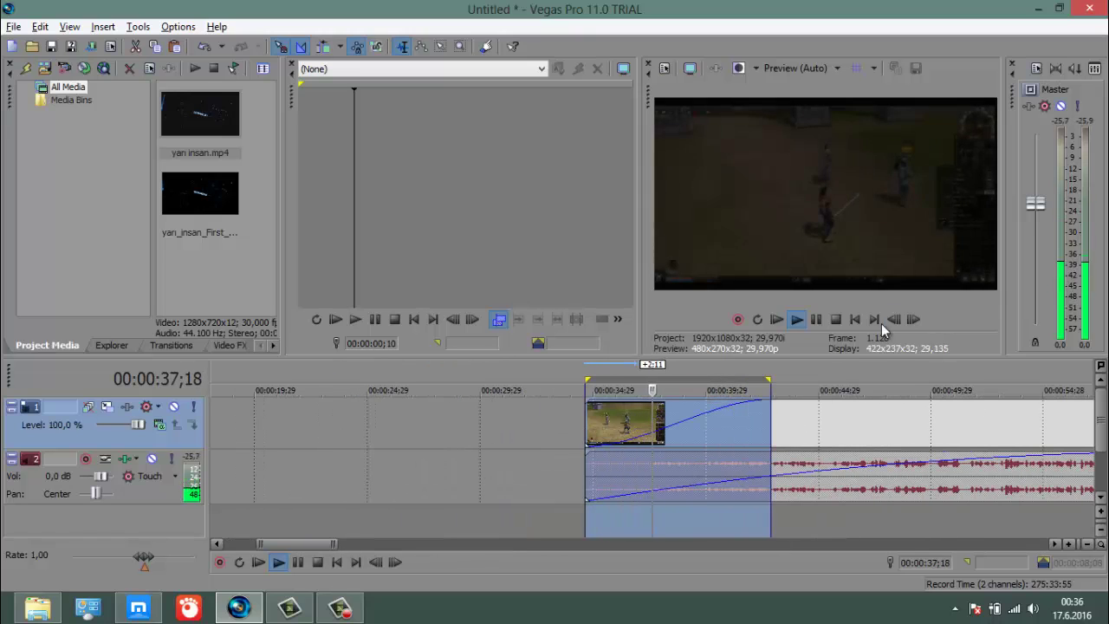
click(816, 319)
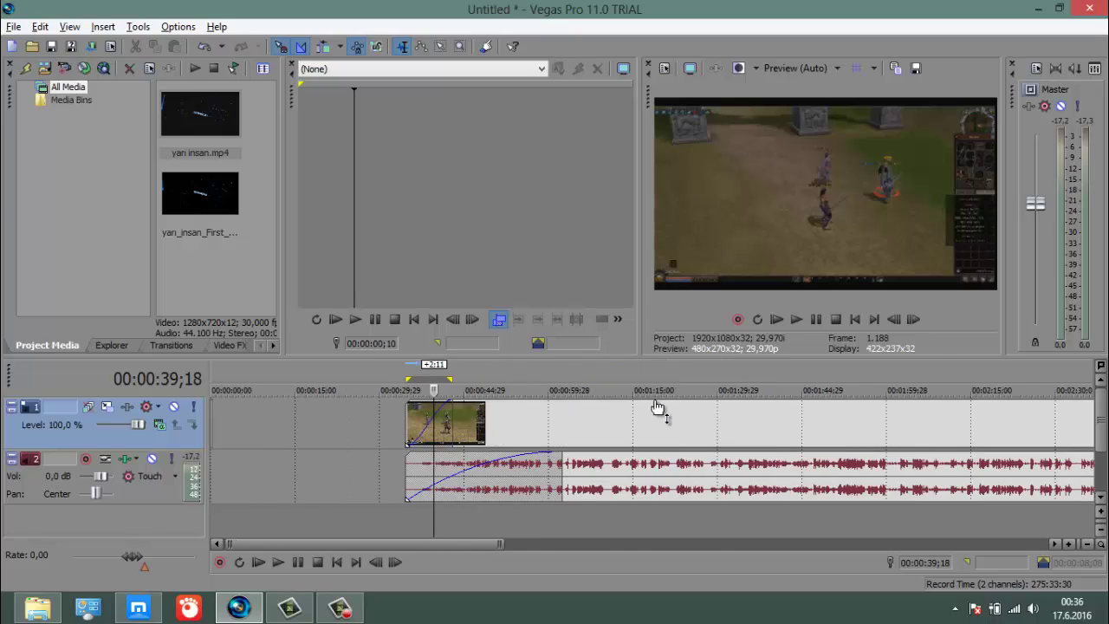
scroll(660, 408, down, 4)
key(F11)
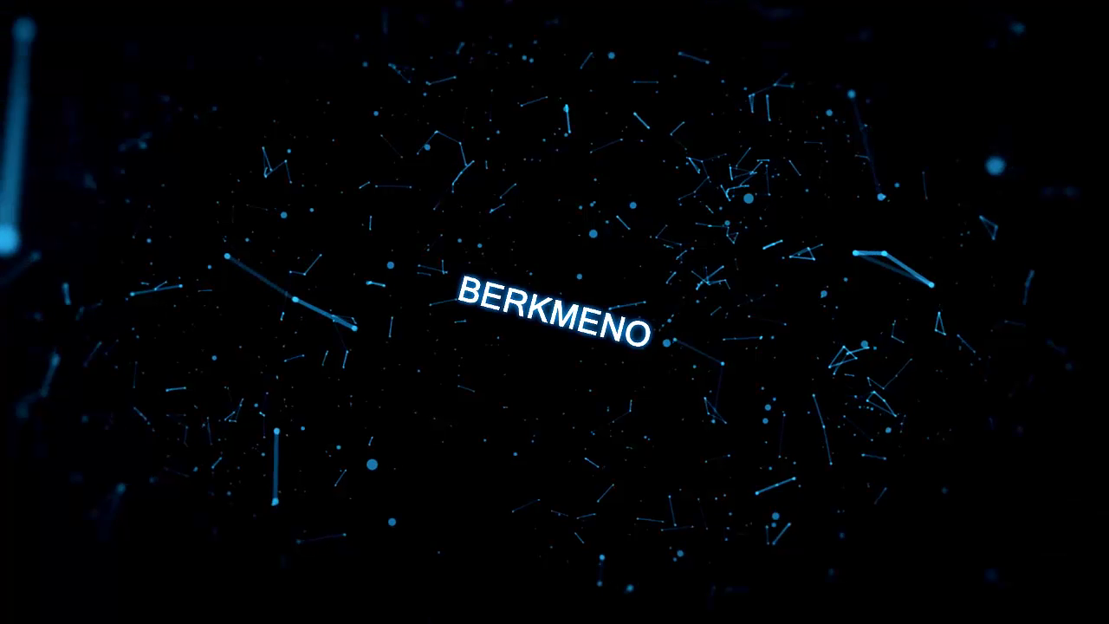